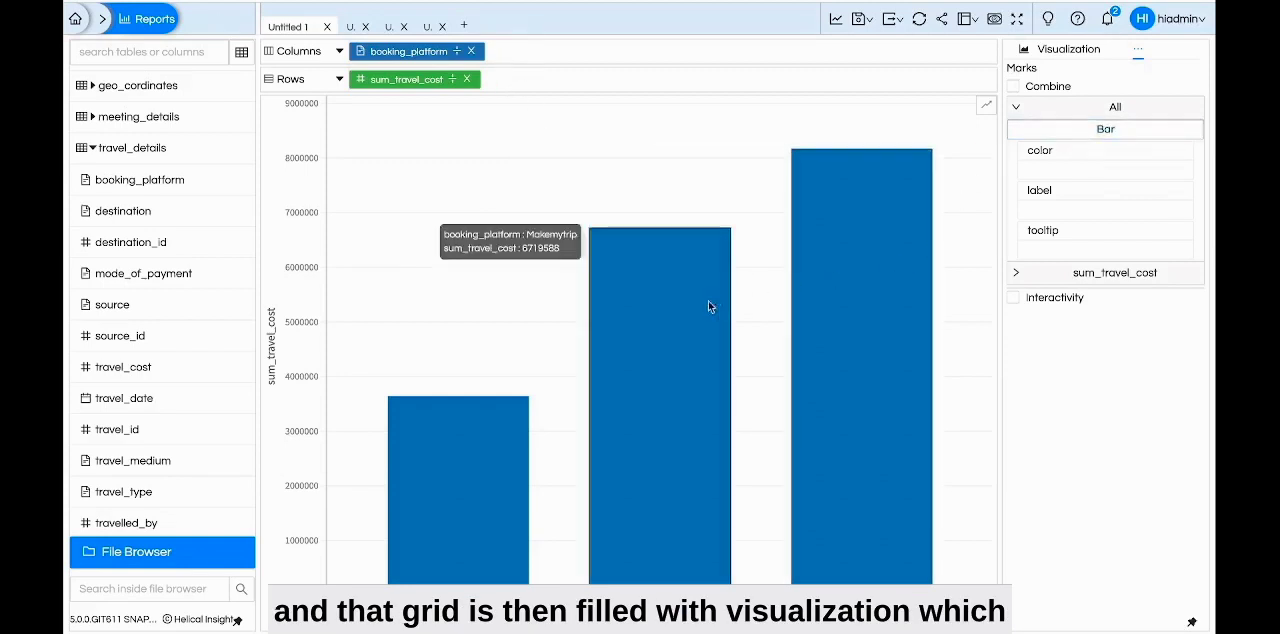
click(1045, 134)
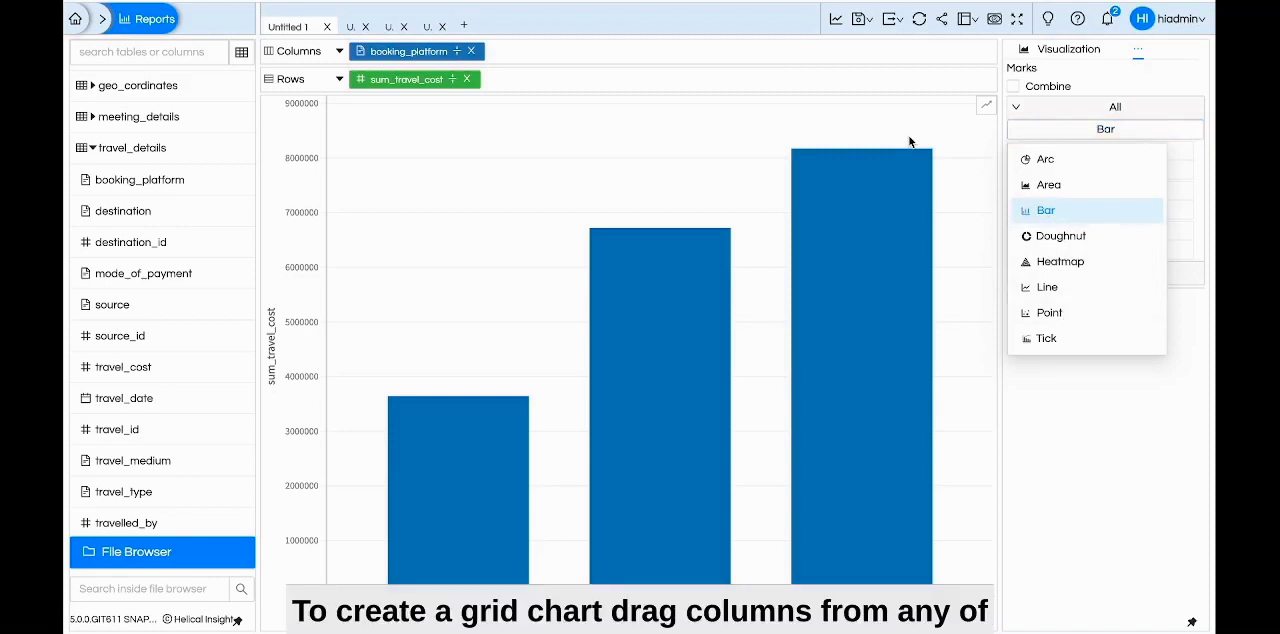
mouse_move(186, 334)
mouse_down()
mouse_move(398, 147)
mouse_move(194, 263)
mouse_move(182, 332)
mouse_up()
right_click(182, 332)
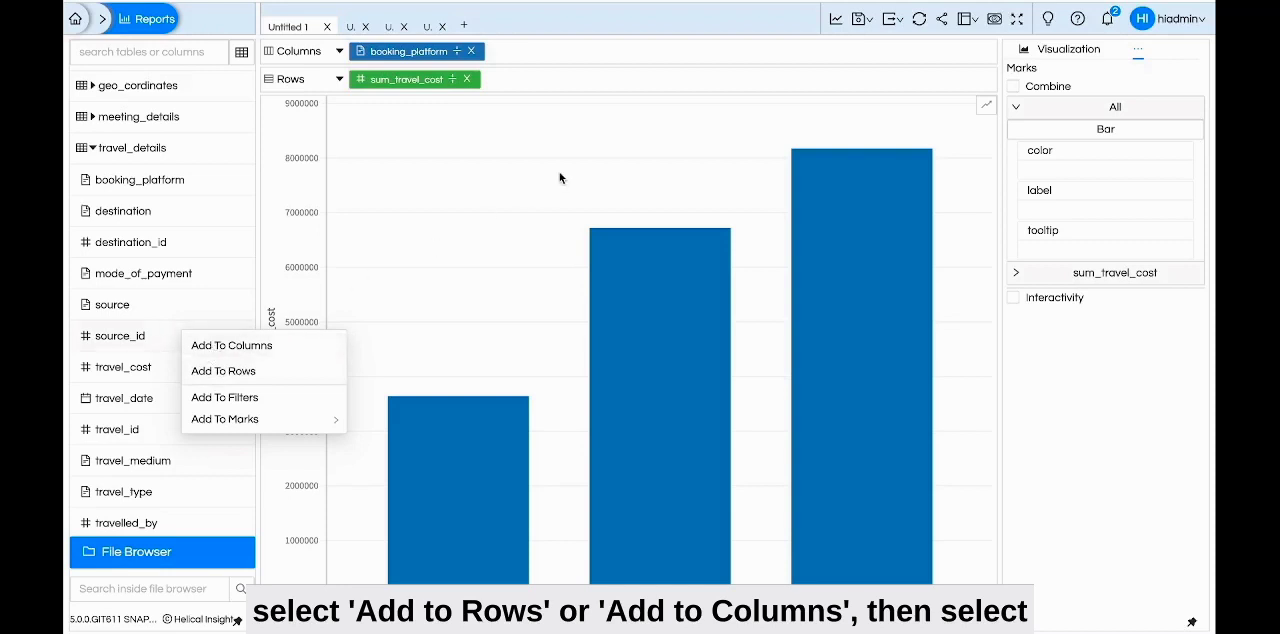
Add travel_medium to the rows and generate the report as a Grid Chart
click(1050, 52)
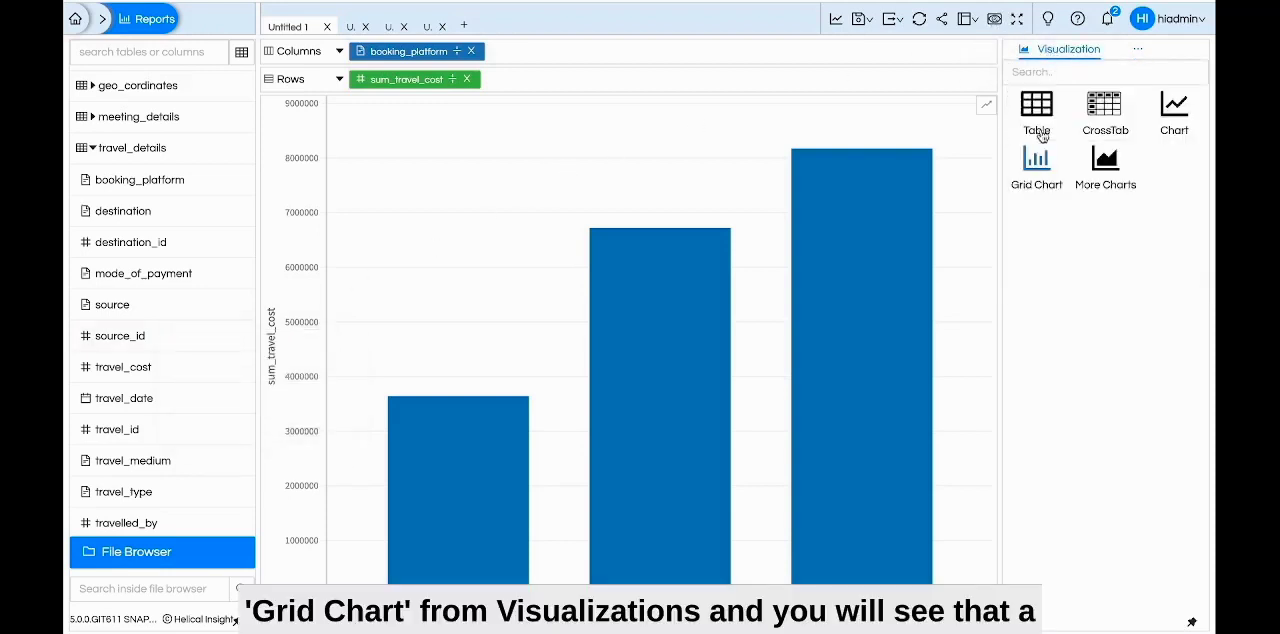
click(1037, 160)
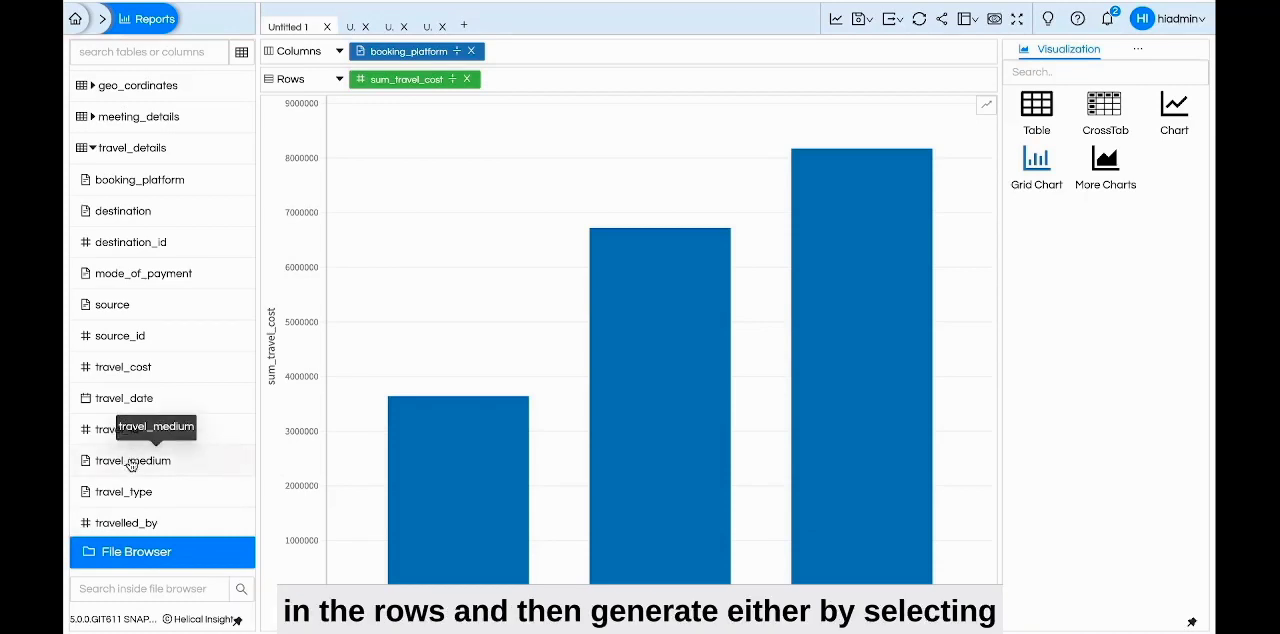
drag(131, 465, 543, 88)
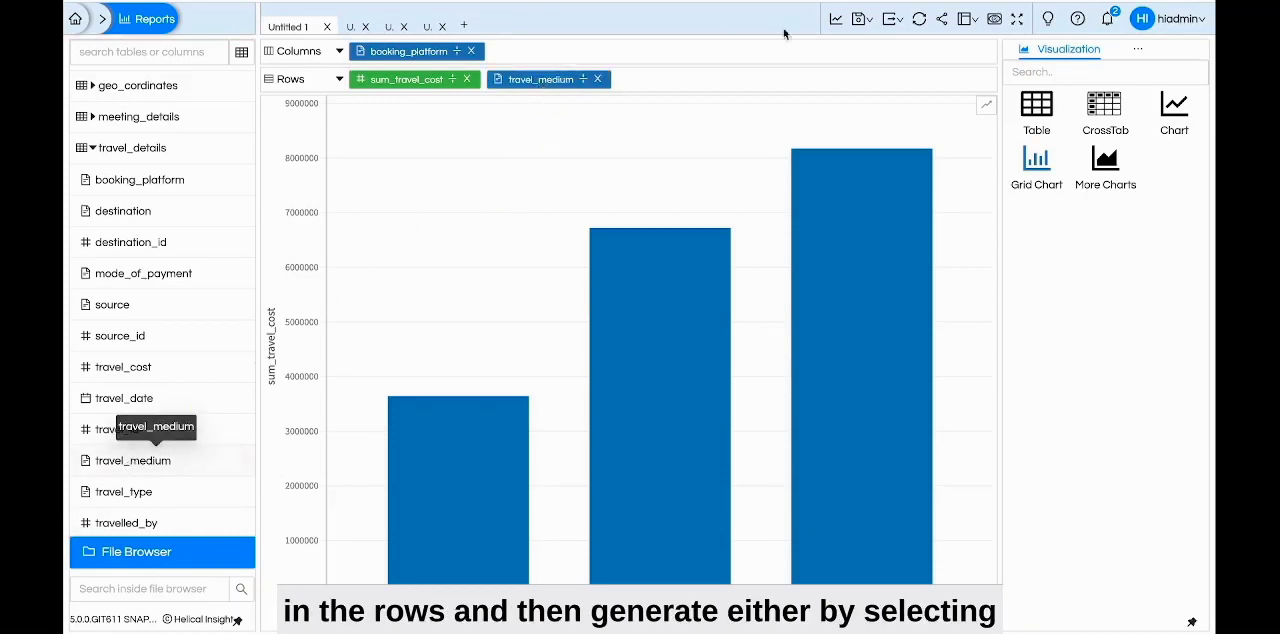
click(835, 20)
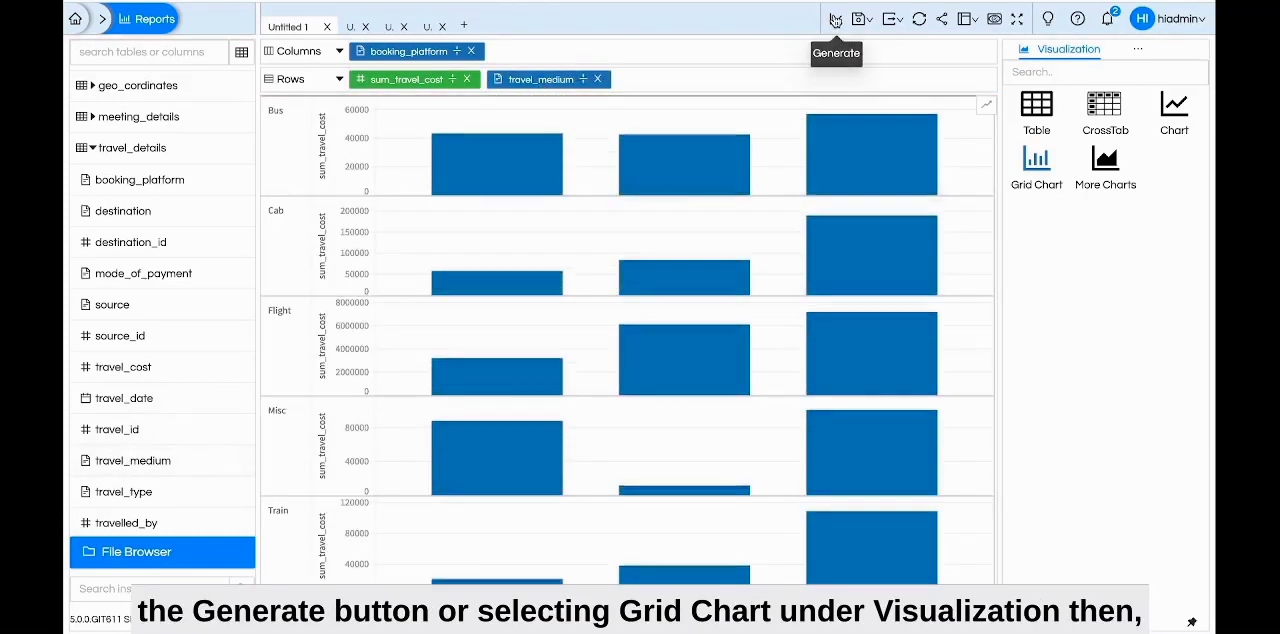
click(1036, 157)
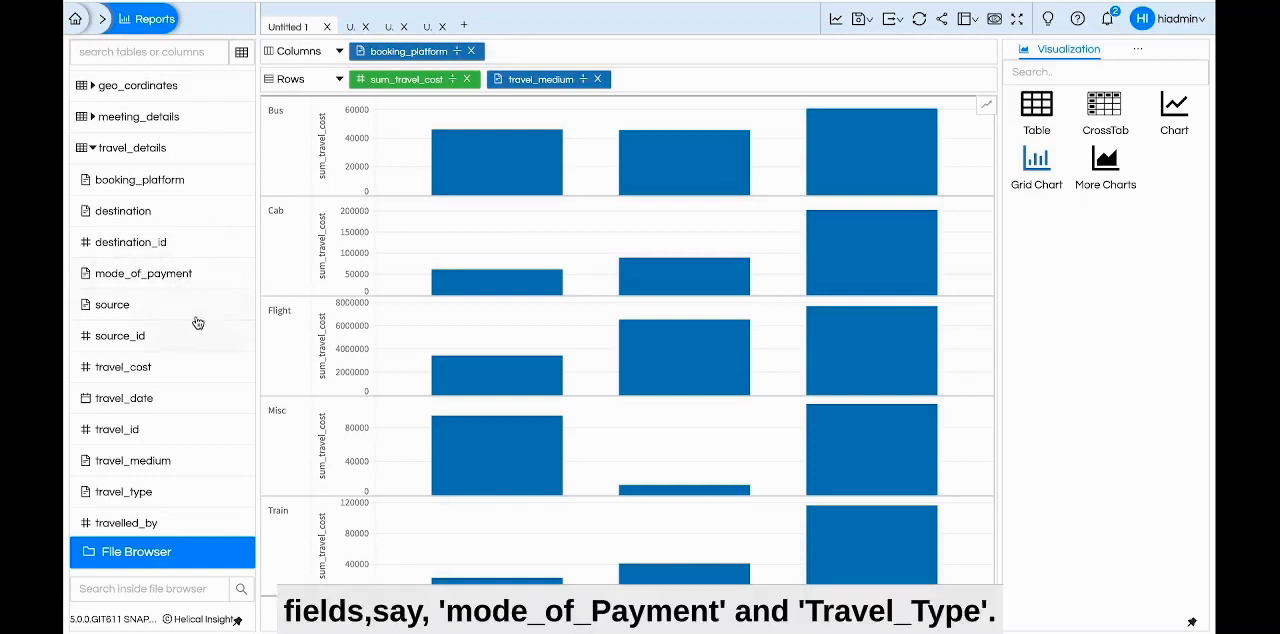
Add mode_of_payment and travel_type to the columns after booking_platform and regenerate the grid chart
drag(180, 280, 578, 68)
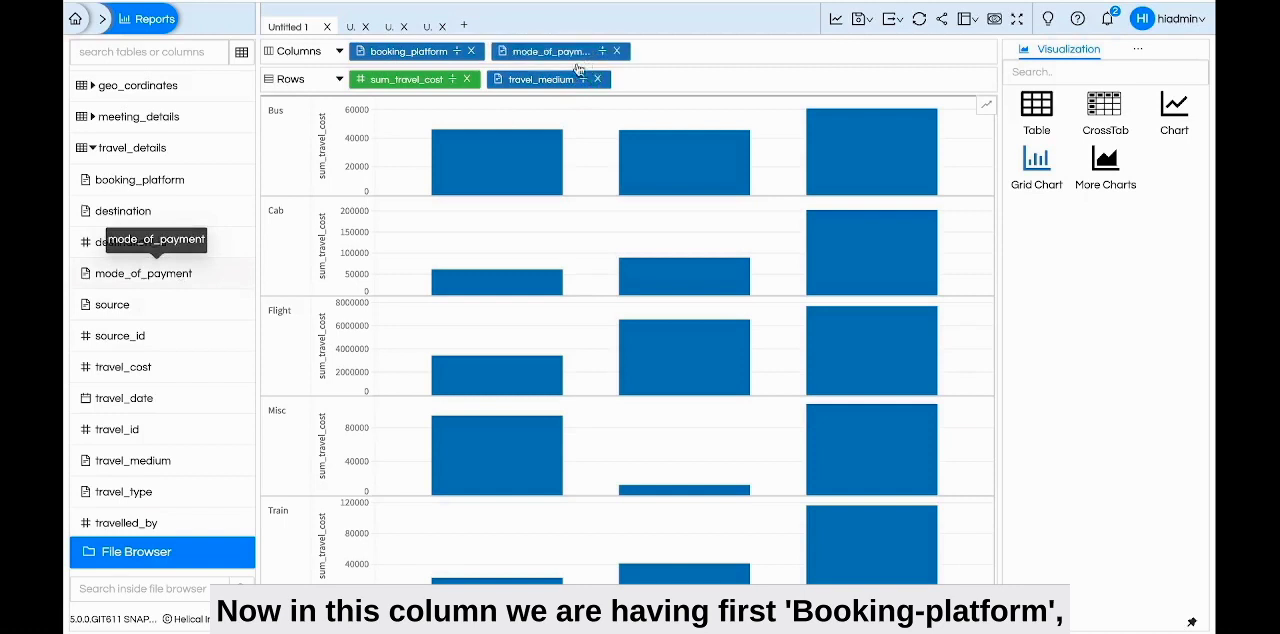
drag(166, 491, 732, 52)
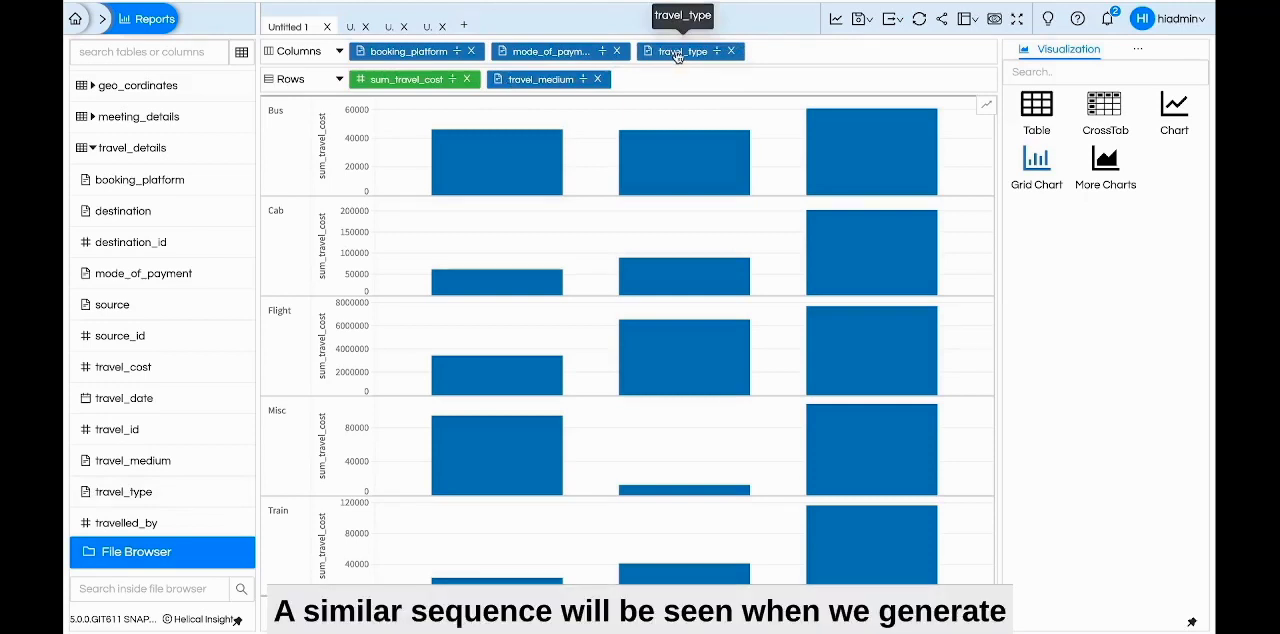
click(838, 24)
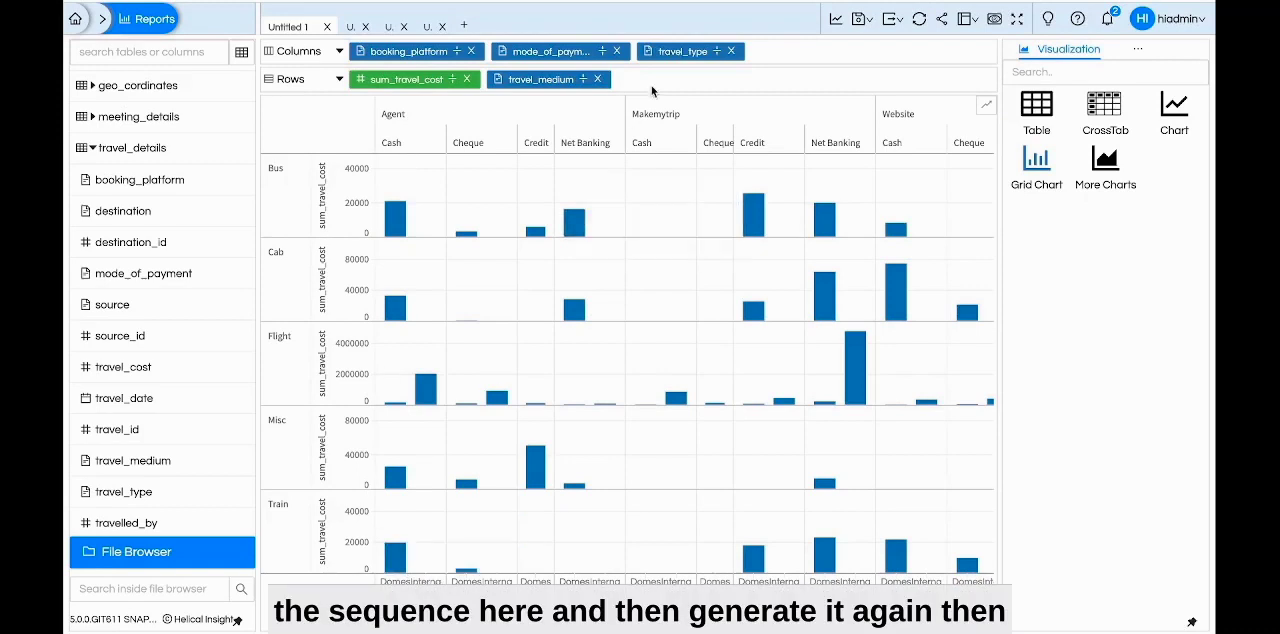
Move travel_type ahead of booking_platform in the columns and regenerate the grid chart
drag(672, 58, 413, 58)
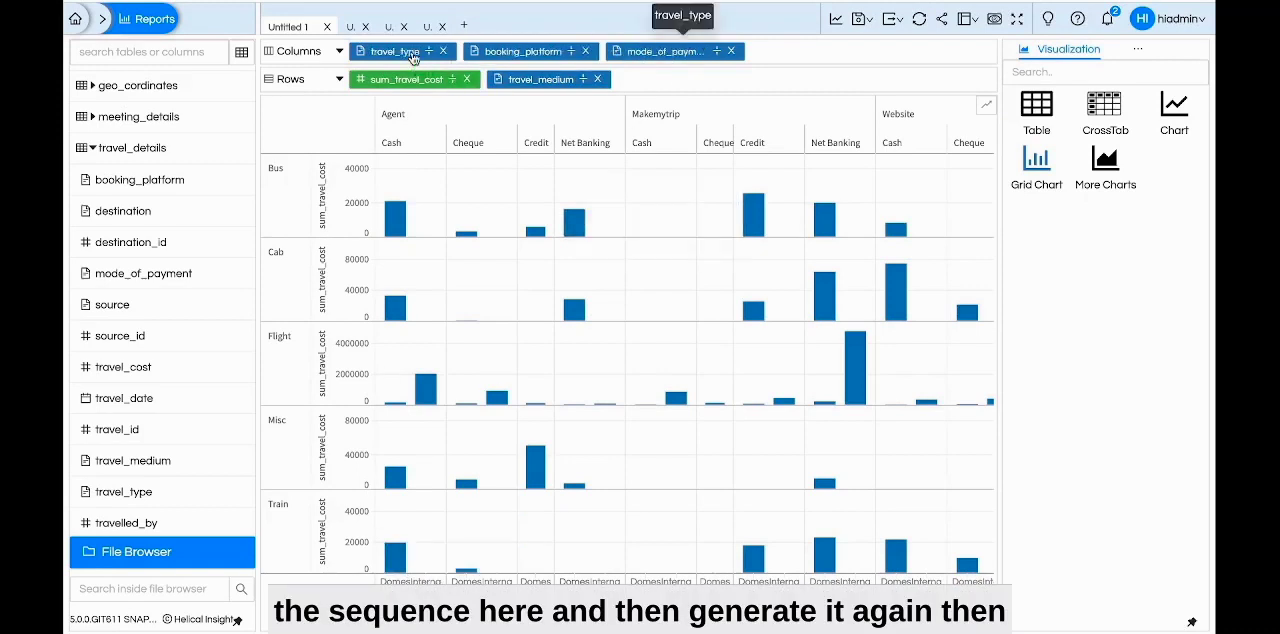
click(838, 19)
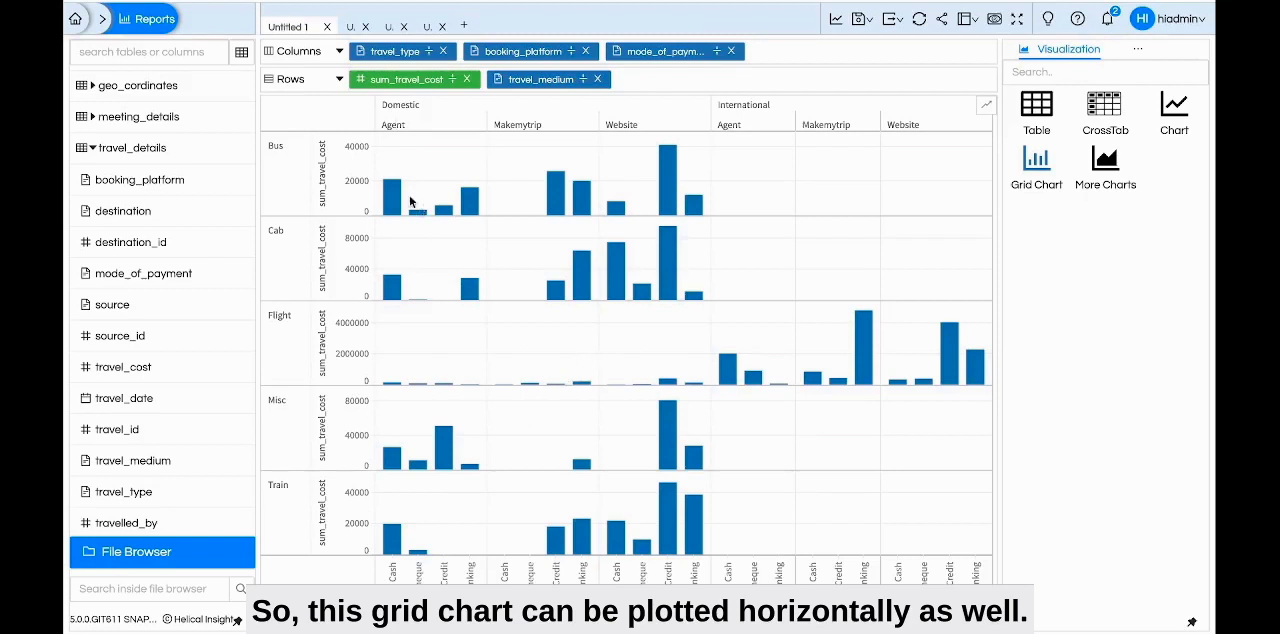
Try swapping the row and column fields, and swap them back
click(339, 84)
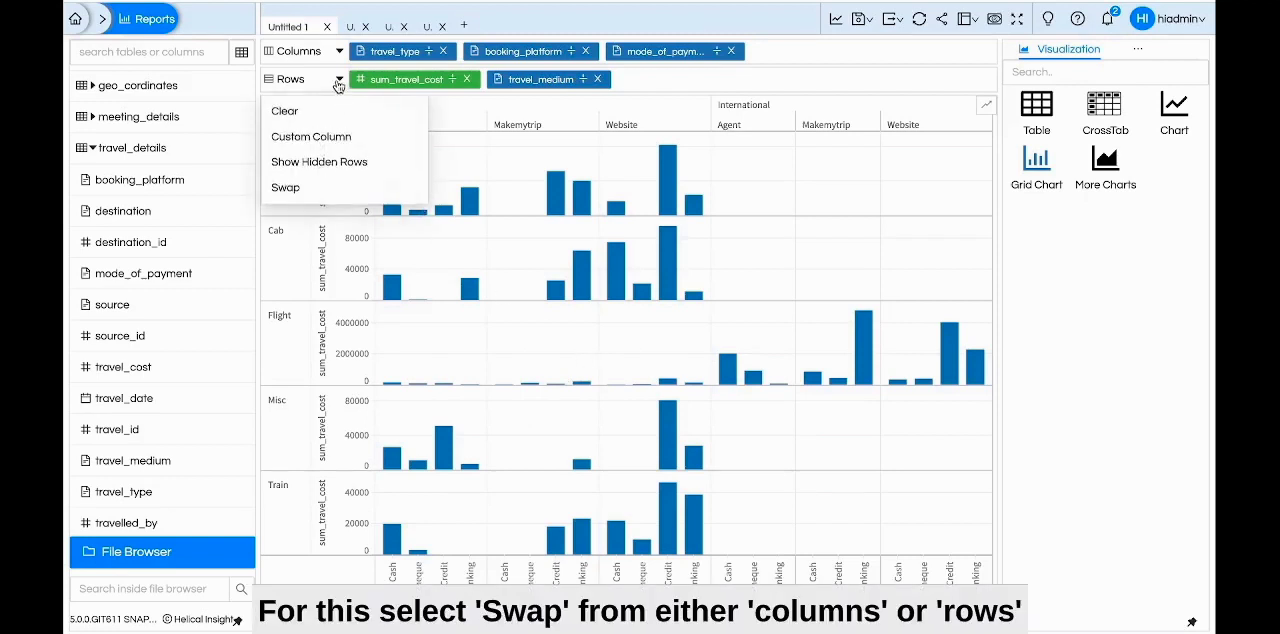
click(289, 188)
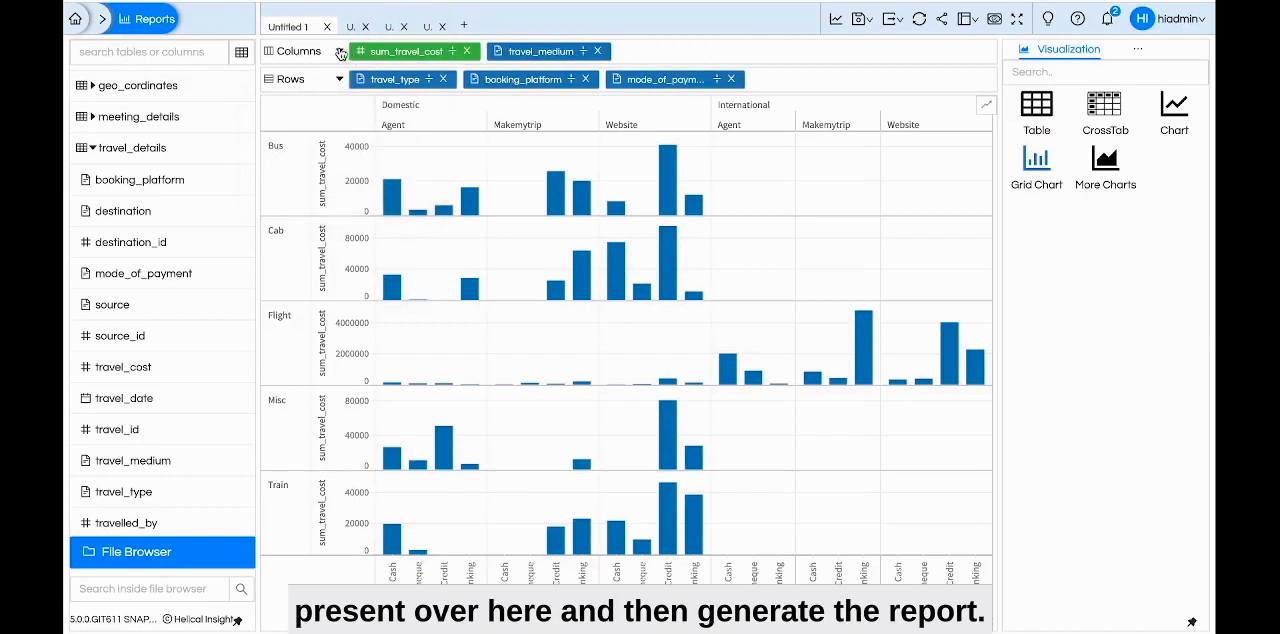
click(339, 51)
click(322, 160)
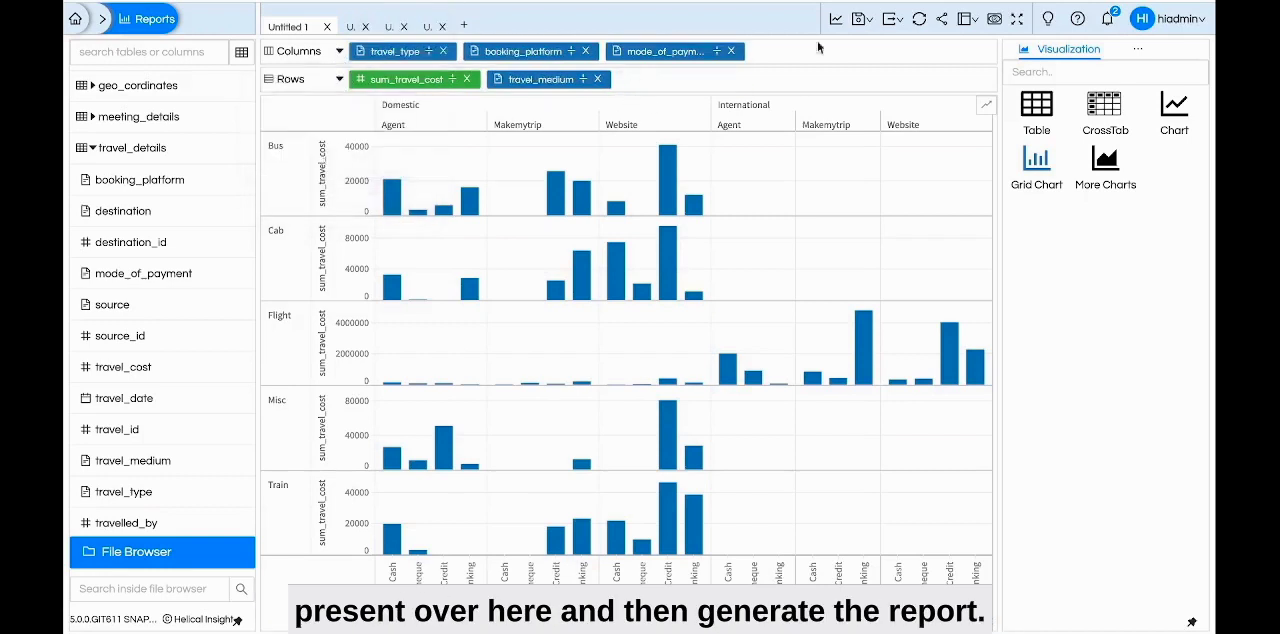
Swap the row fields with the column fields and generate the transposed grid chart
click(338, 80)
click(325, 192)
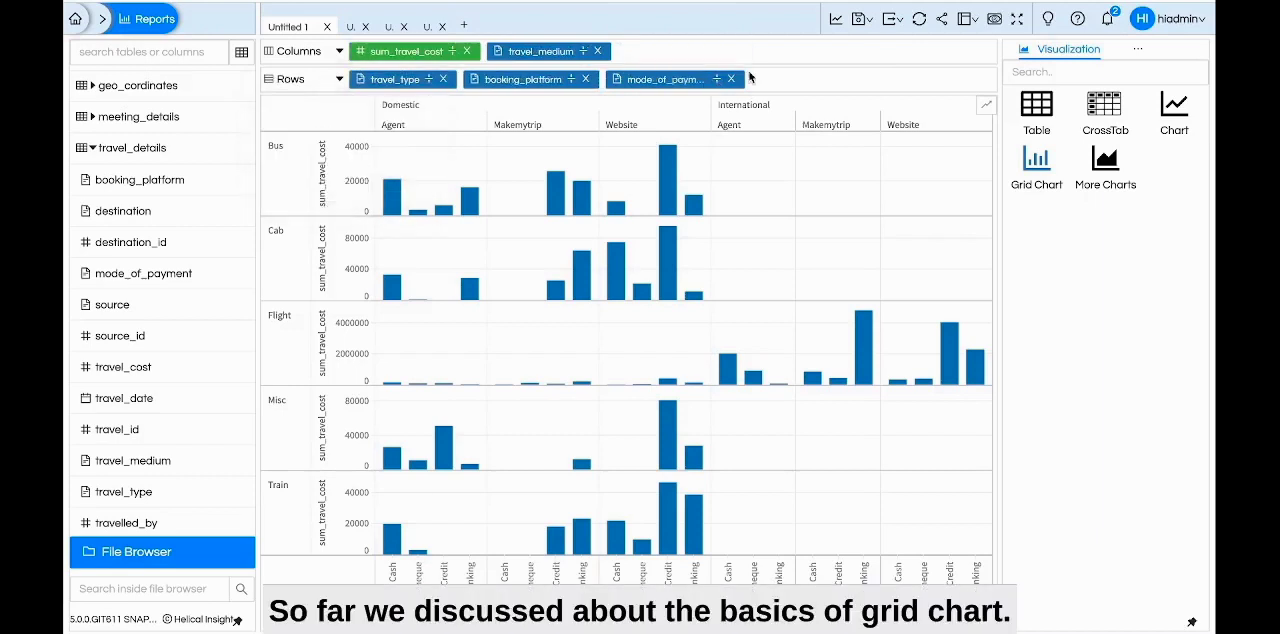
click(836, 24)
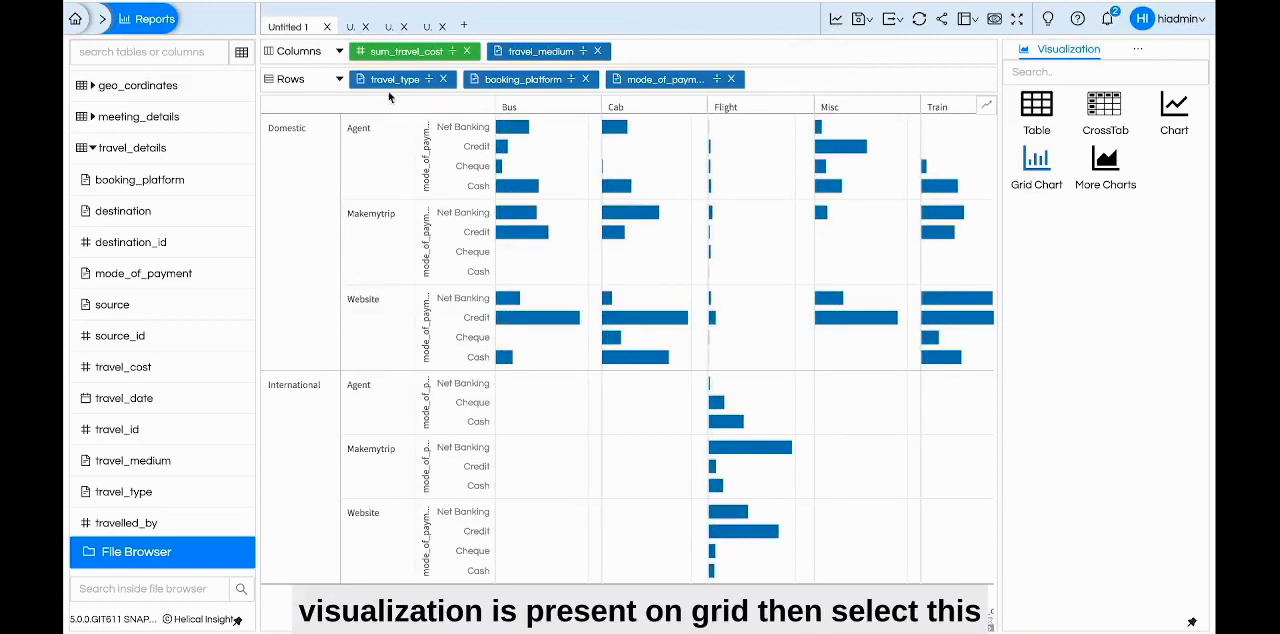
Switch to the Untitled 2 report, expand the All section of its Marks, and view the available mark types
click(352, 30)
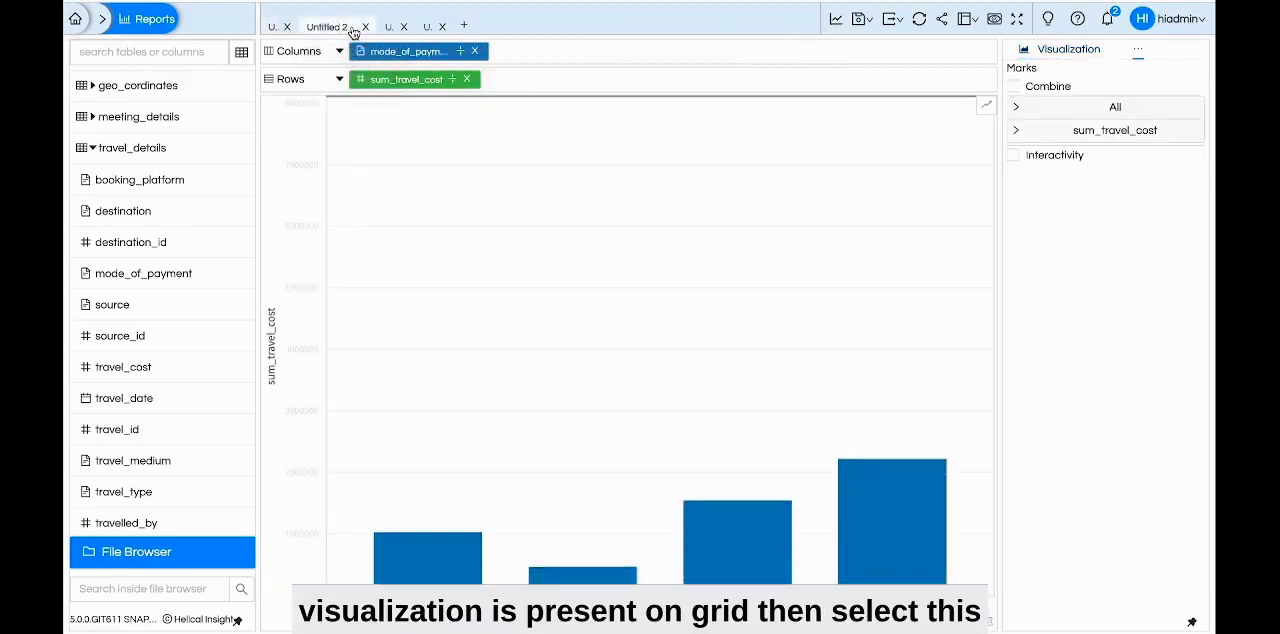
click(1138, 52)
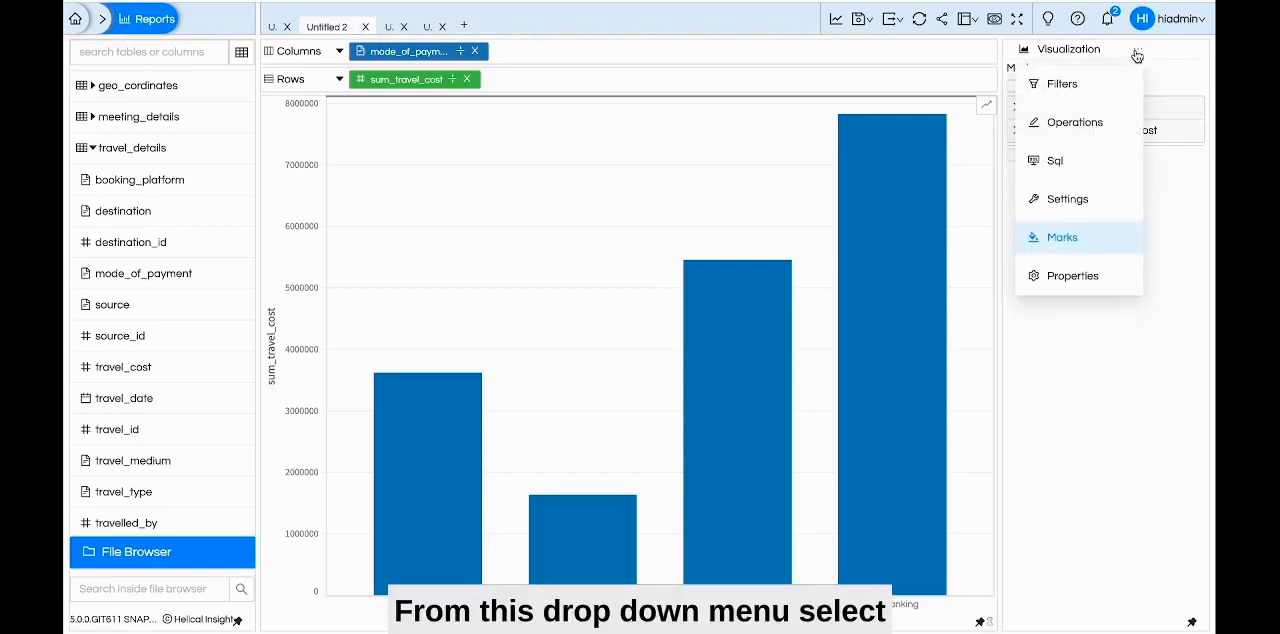
click(1062, 239)
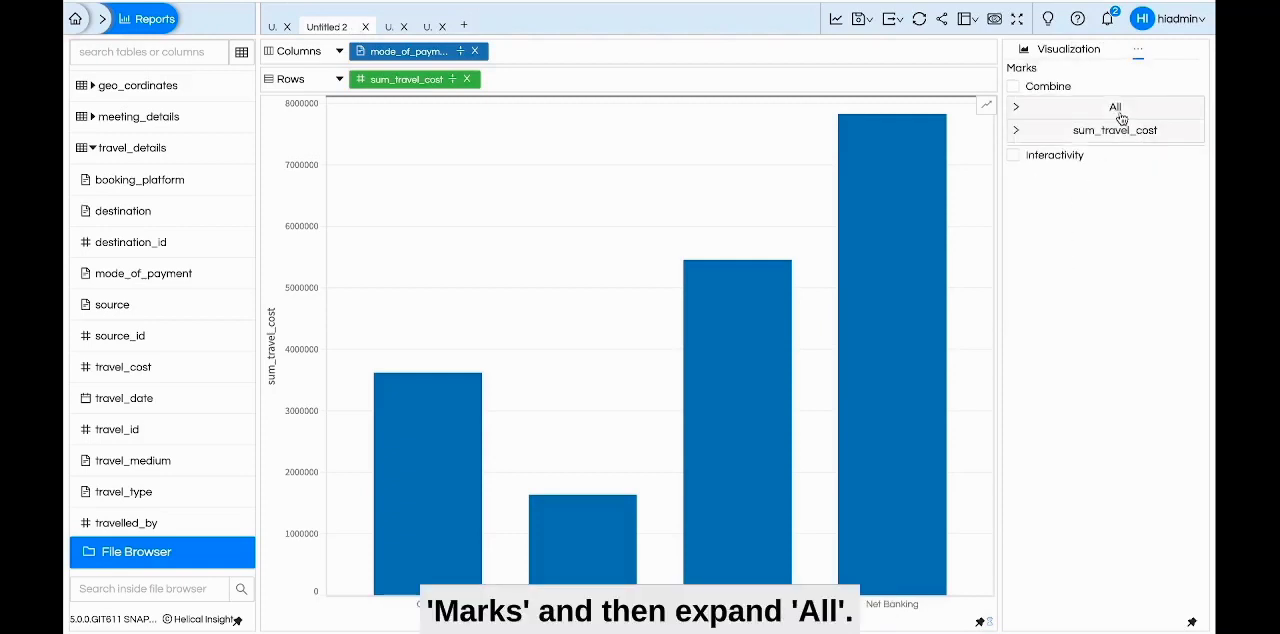
click(1138, 52)
click(1058, 236)
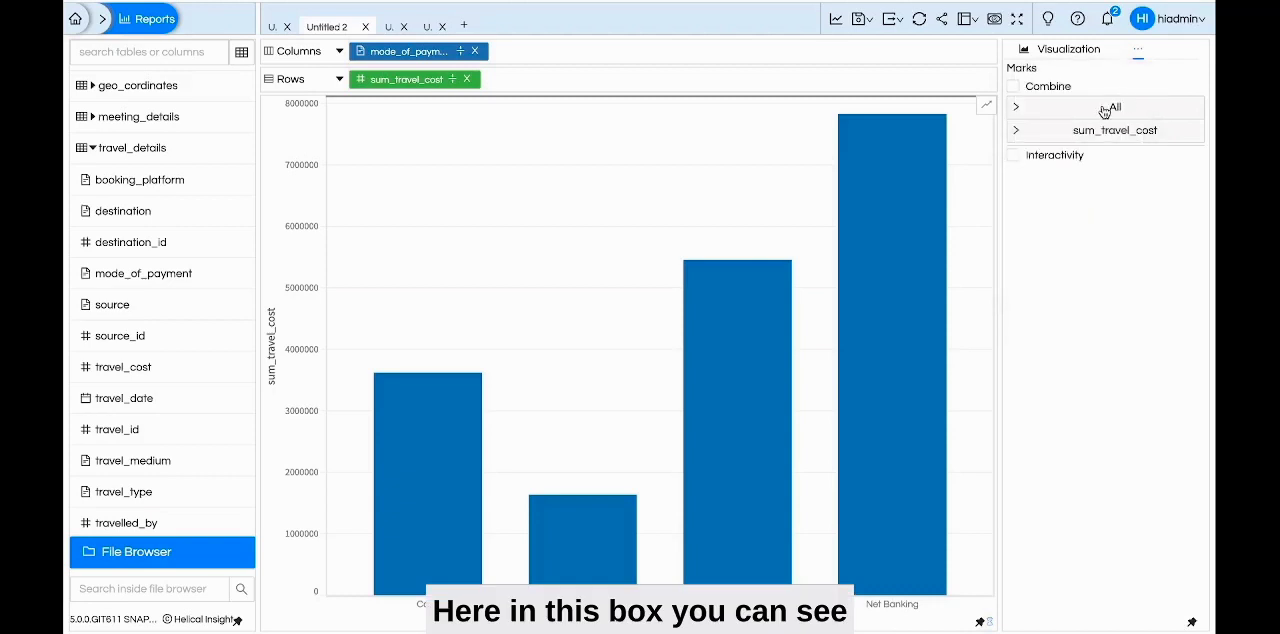
click(1104, 110)
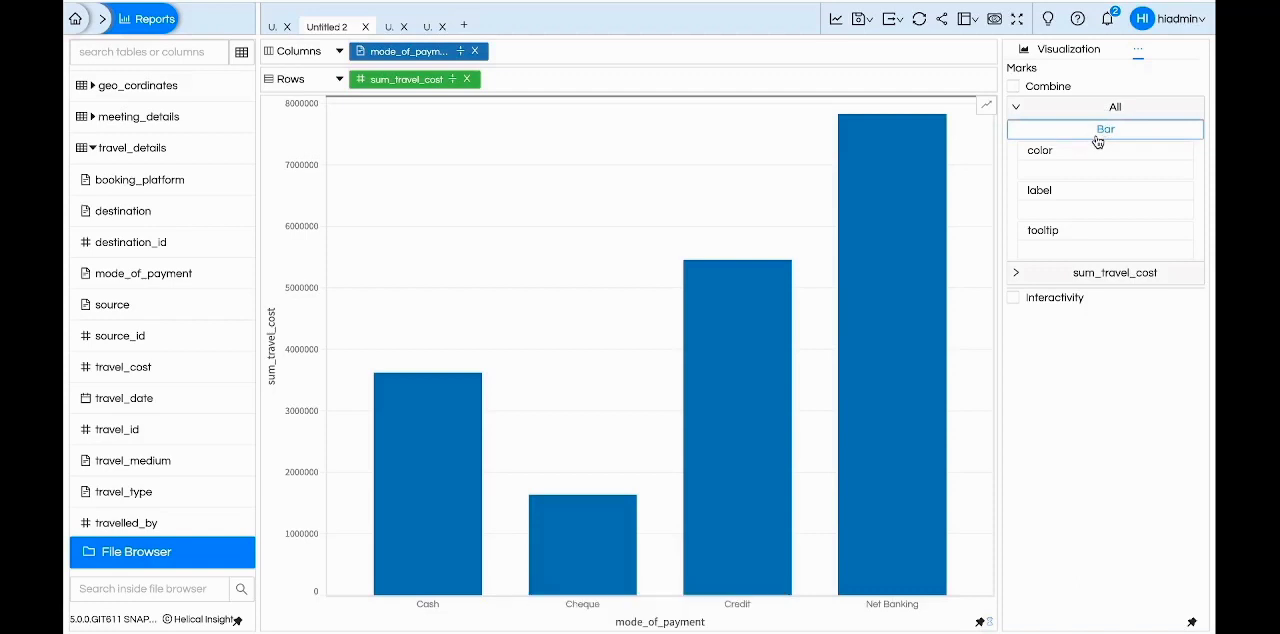
click(1098, 132)
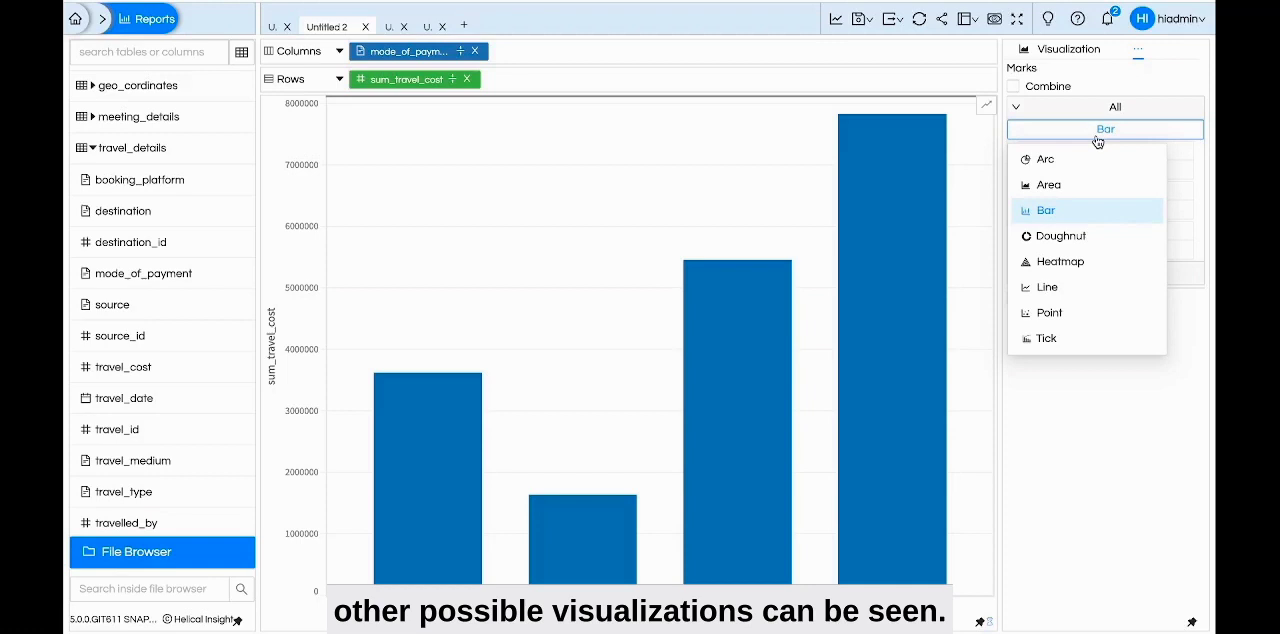
click(1080, 397)
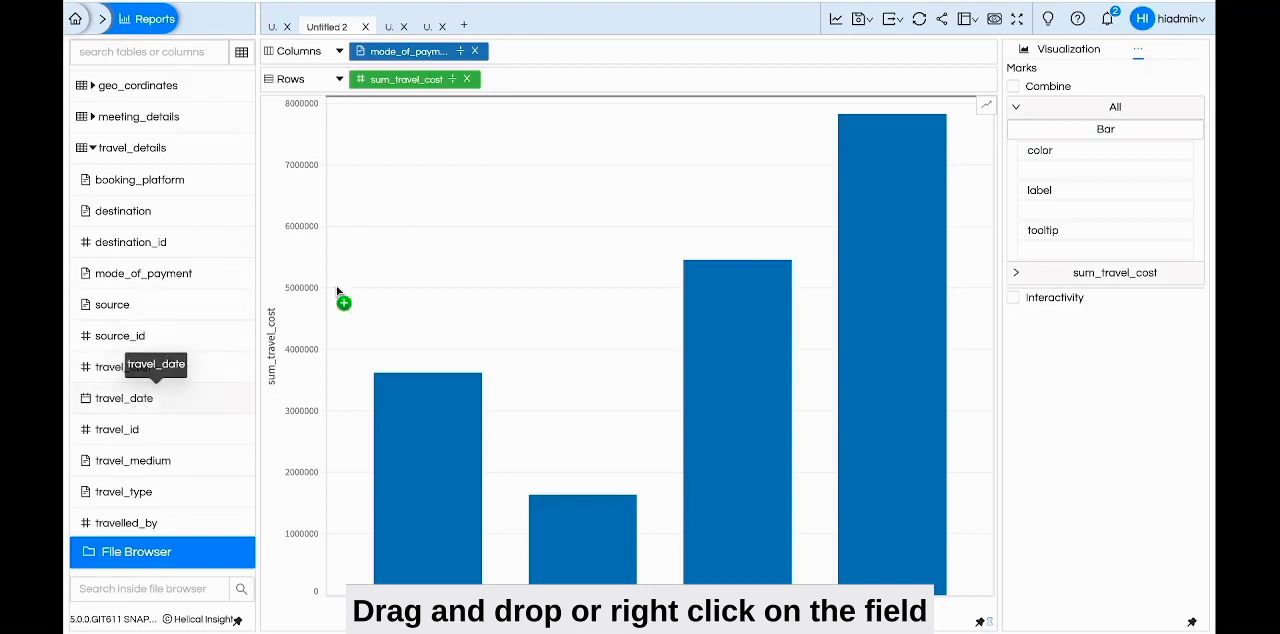
drag(336, 287, 150, 415)
right_click(142, 491)
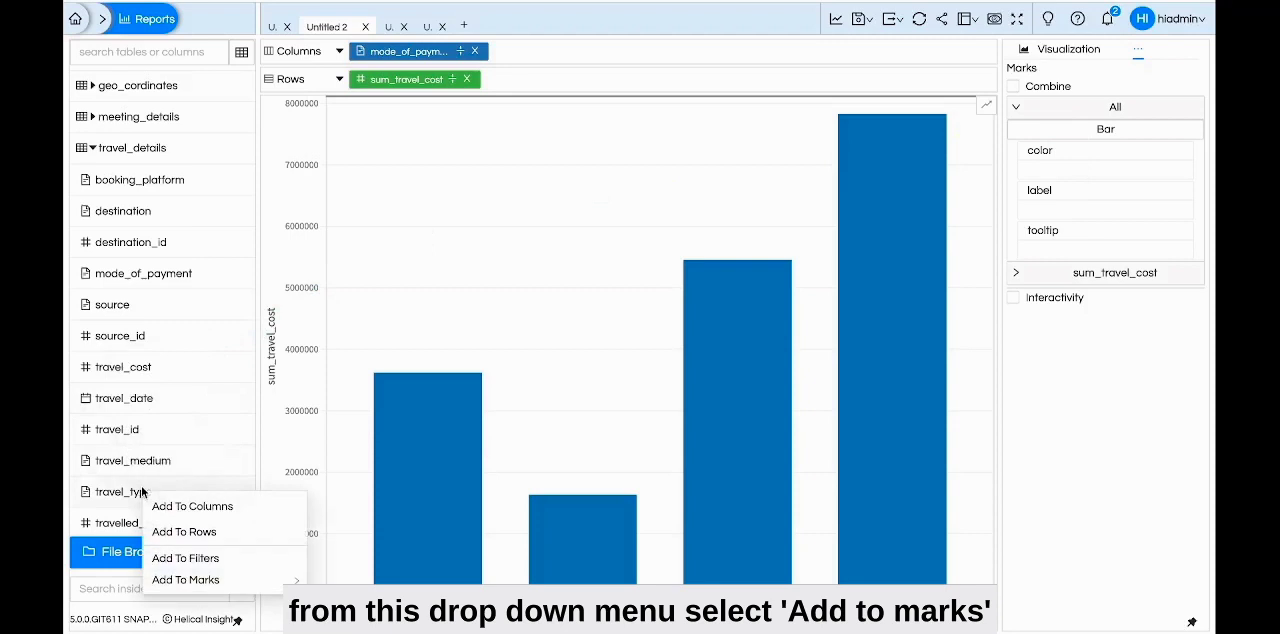
mouse_move(210, 585)
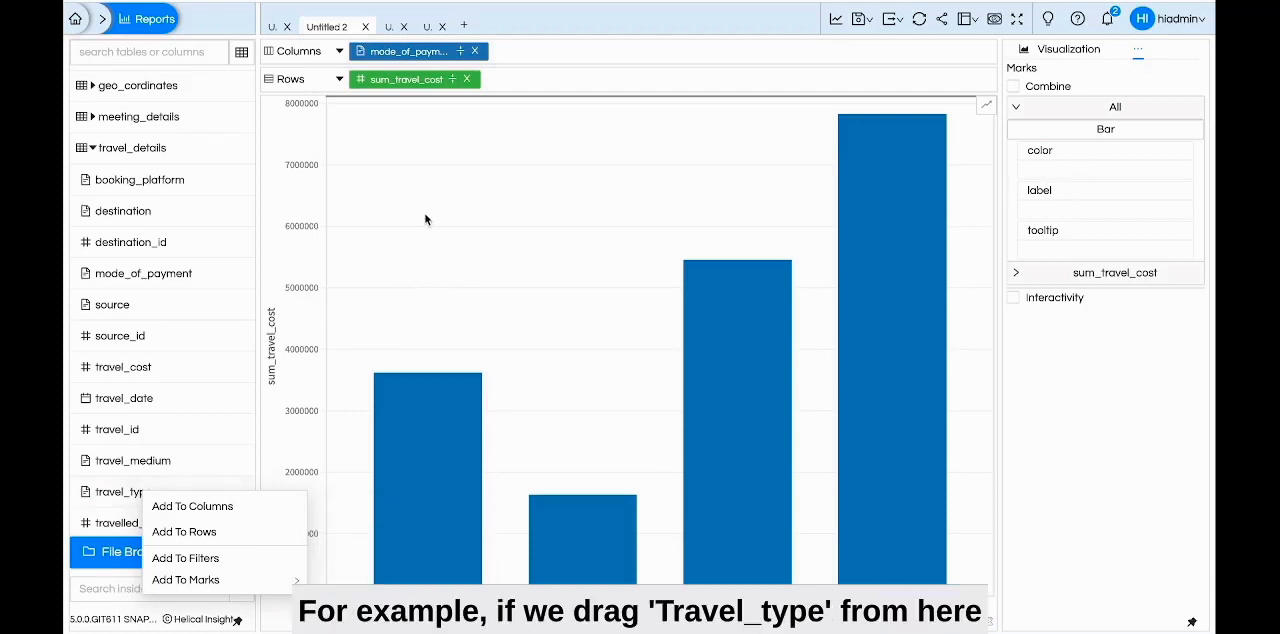
Assign travel_type to the color mark under All and generate the chart
drag(111, 500, 1062, 175)
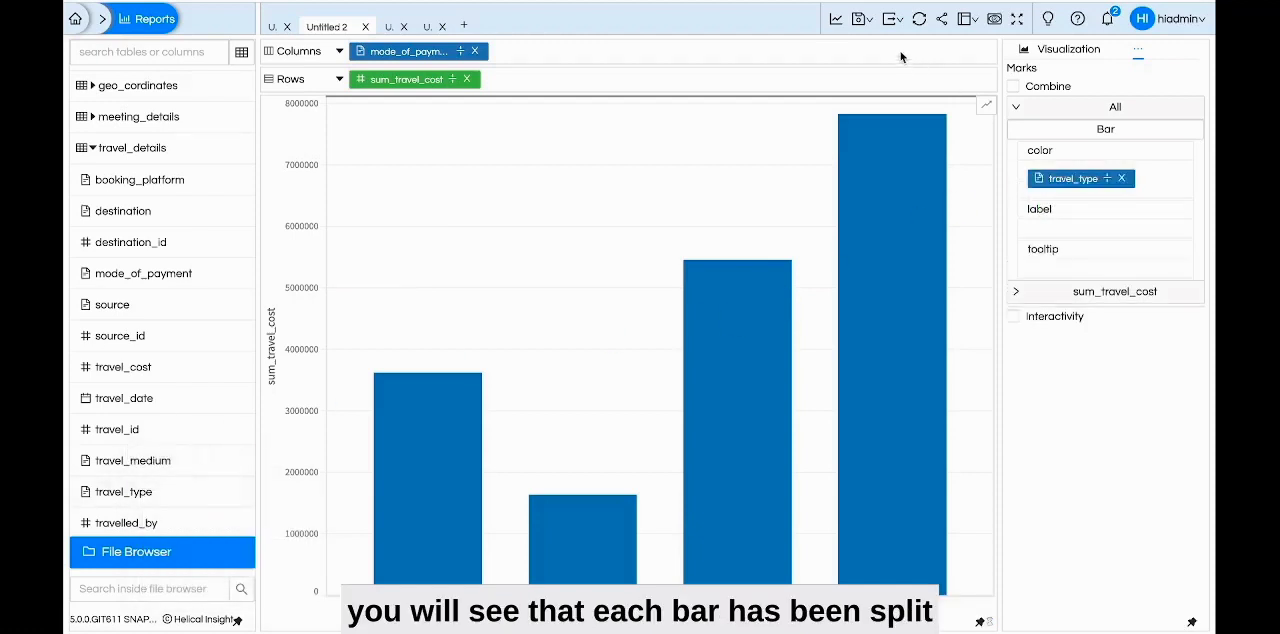
click(836, 22)
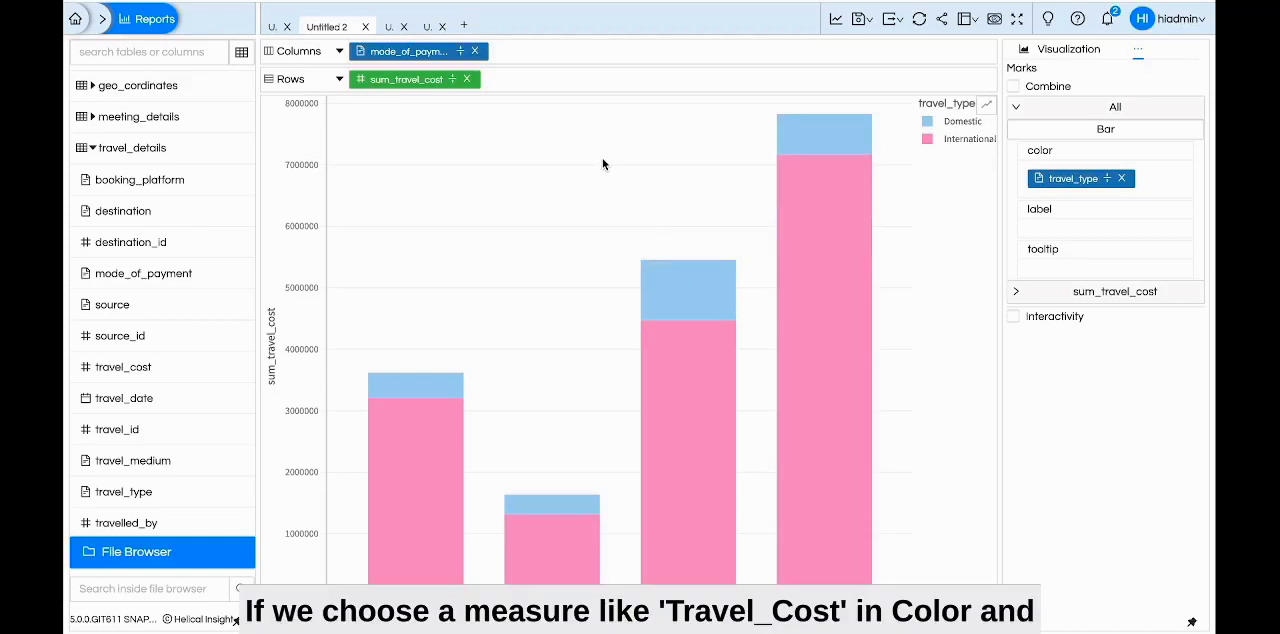
Replace the color mark's field with sum_travel_cost, regenerate the chart, and inspect the colored bars
drag(434, 88, 1103, 185)
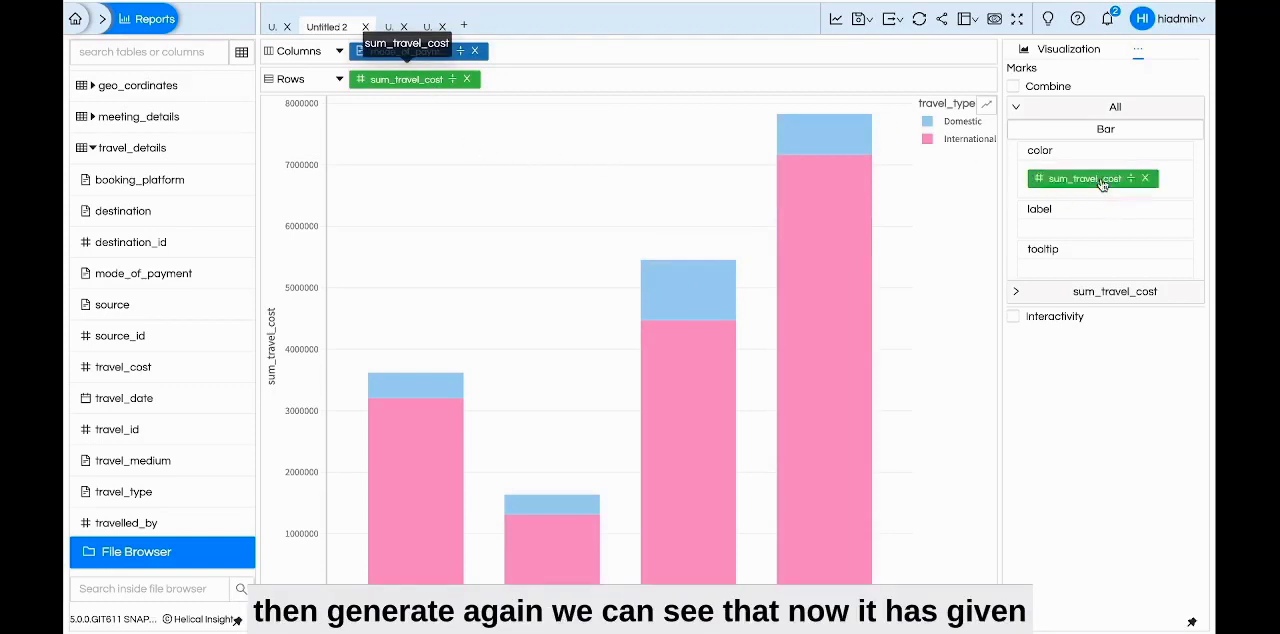
click(833, 22)
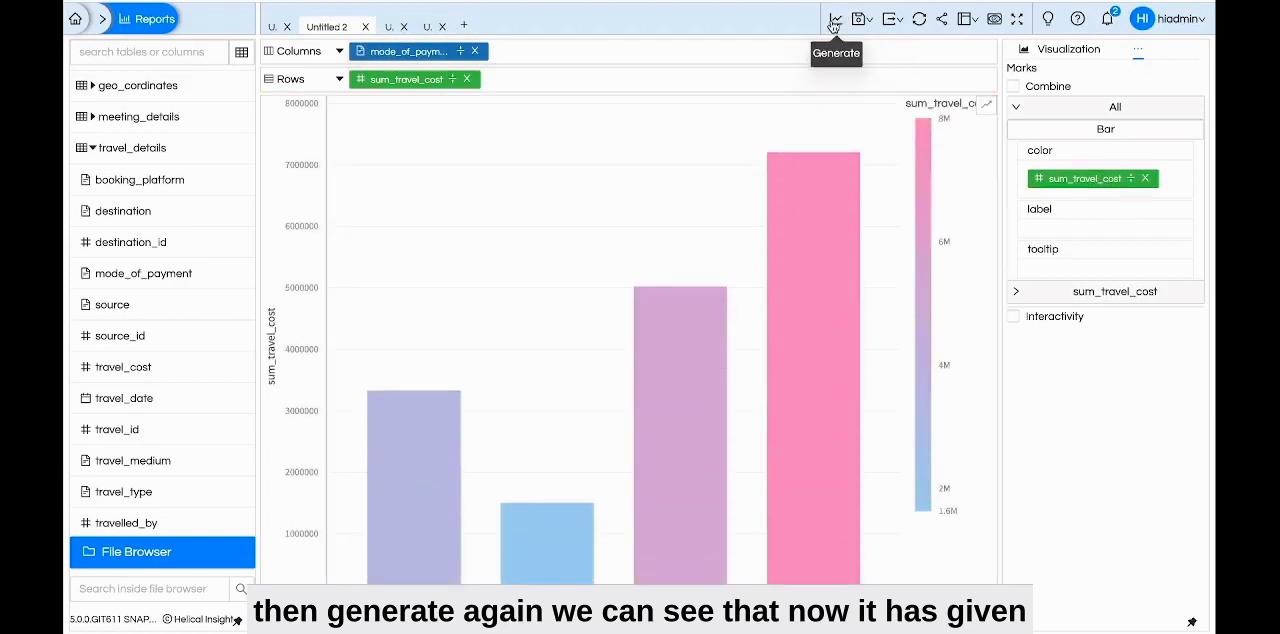
mouse_move(443, 418)
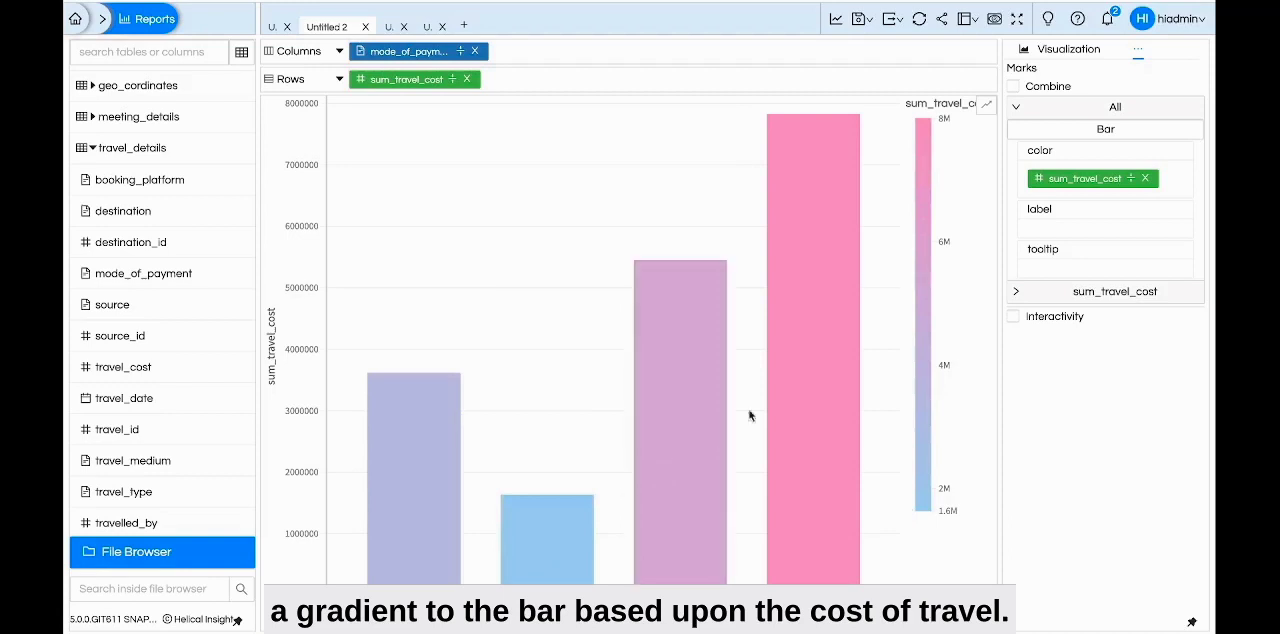
mouse_move(812, 386)
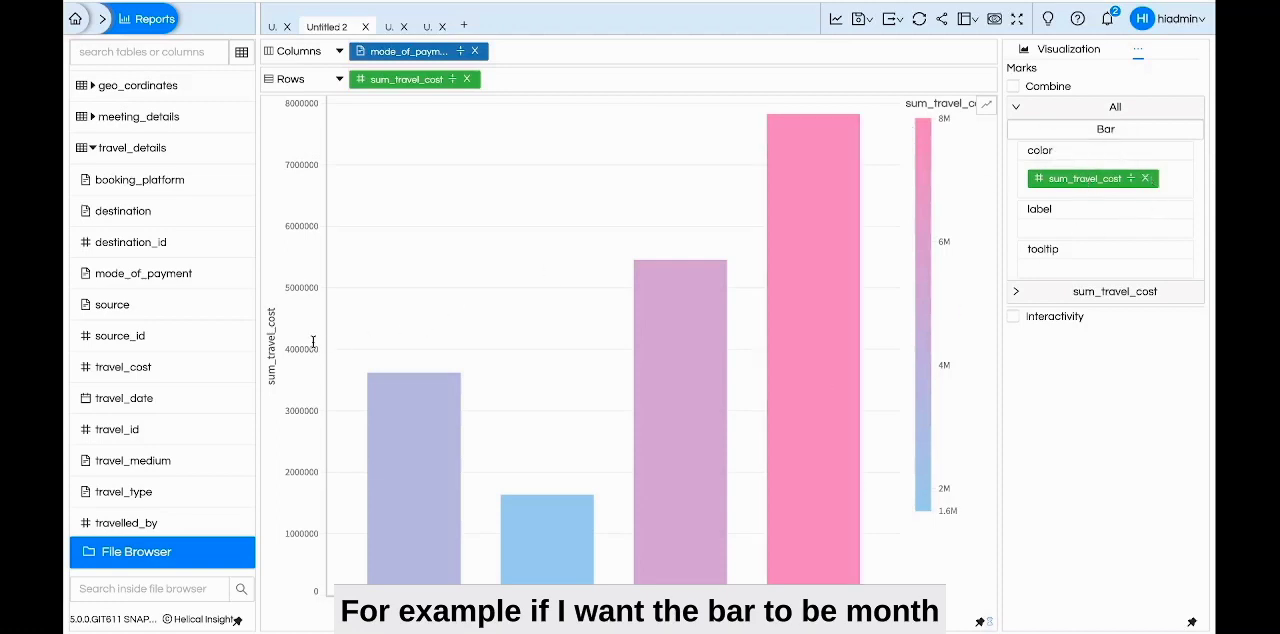
Assign travel_date to the color mark under All
right_click(141, 407)
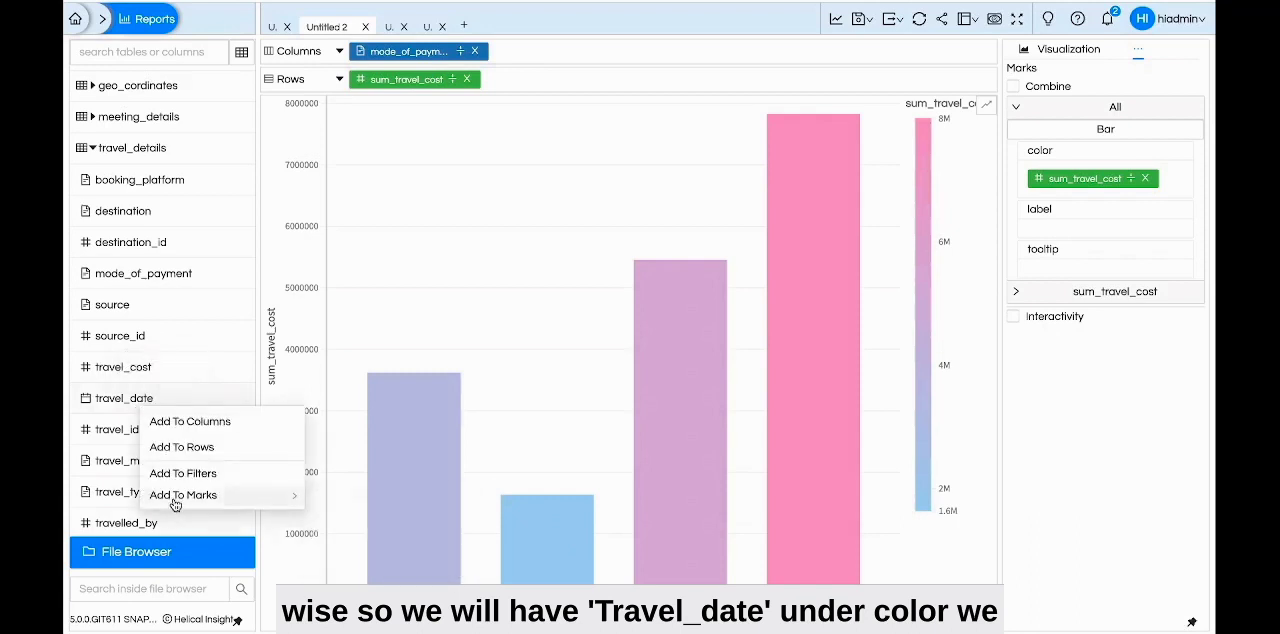
mouse_move(175, 503)
click(339, 507)
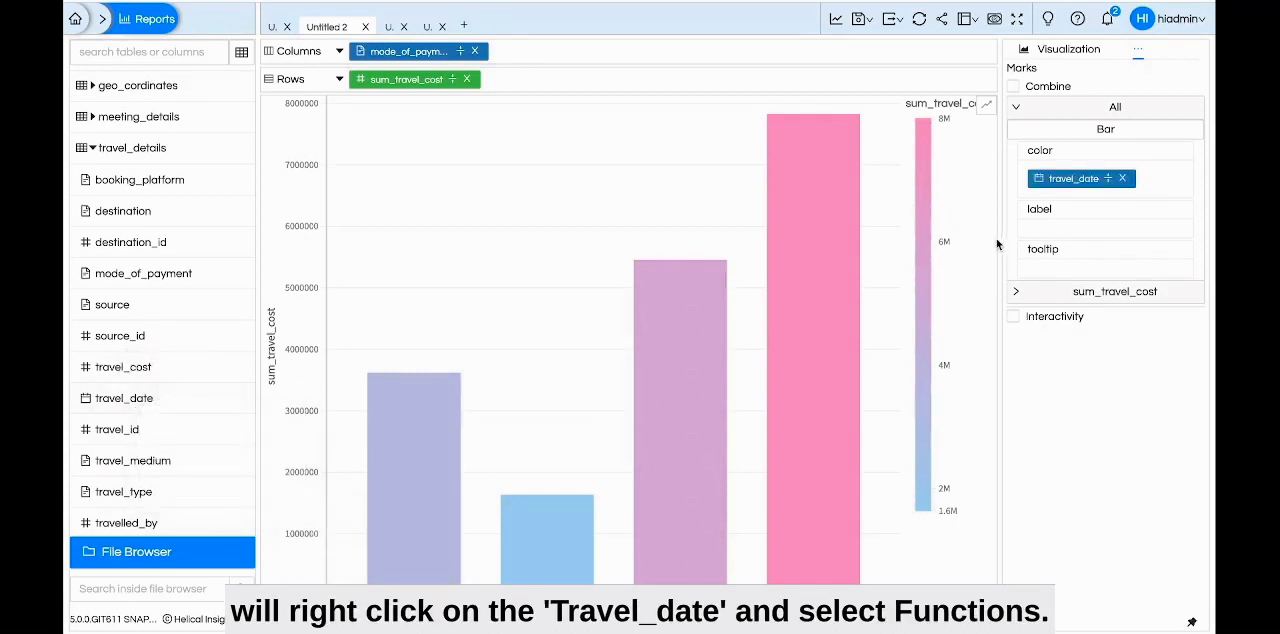
Apply the function MONTHNAME(travel_date) to the travel_date field in the color mark and save it
right_click(1073, 187)
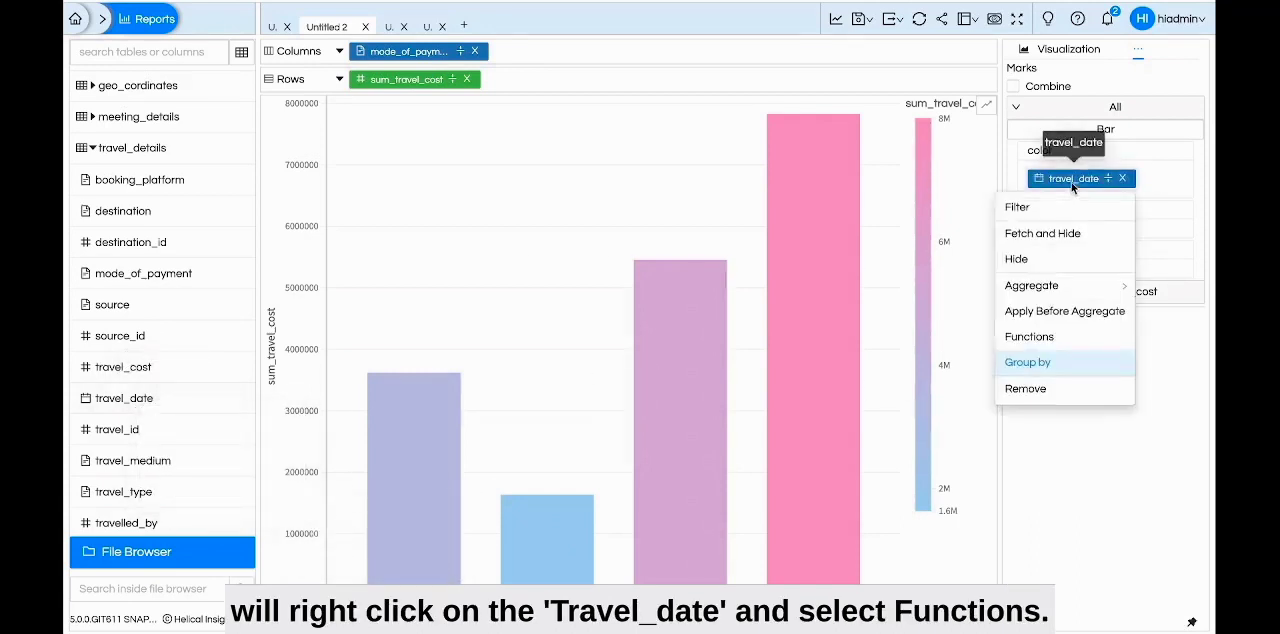
click(1036, 337)
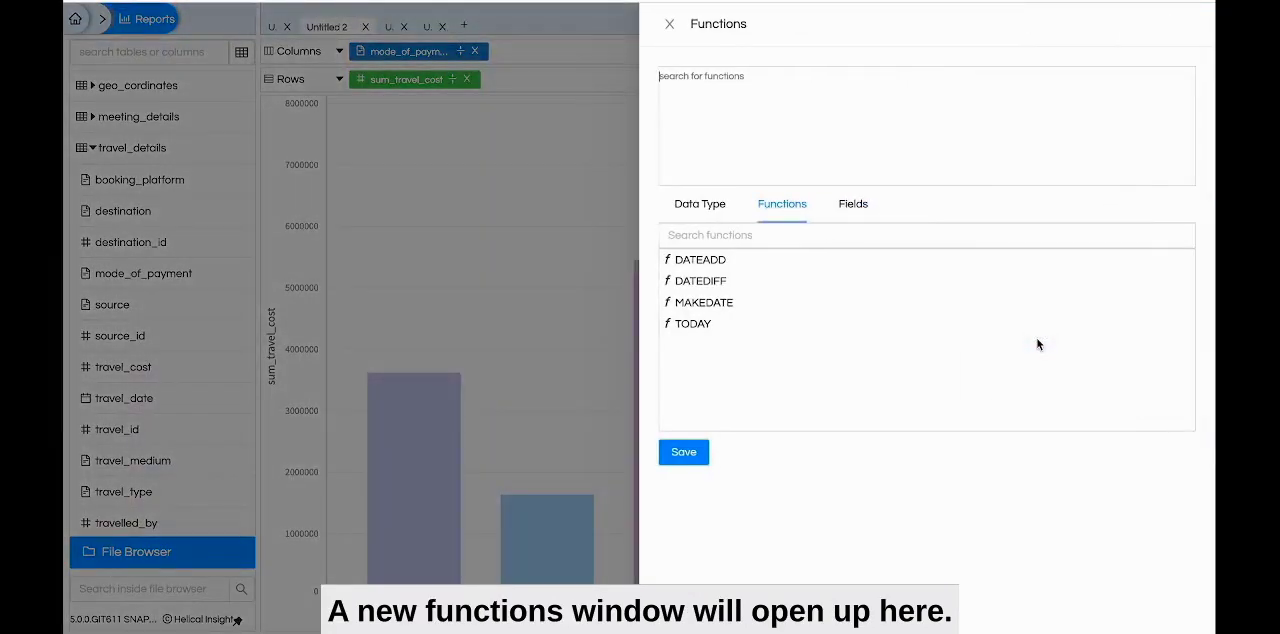
text(mon)
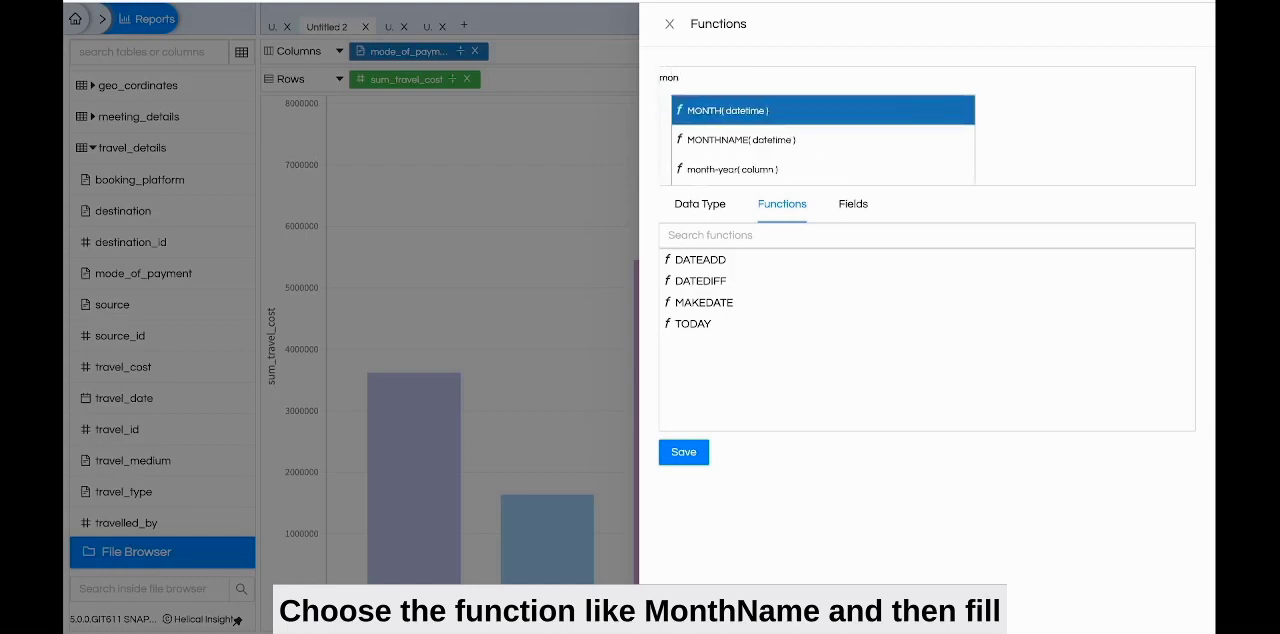
key(Down)
key(Return)
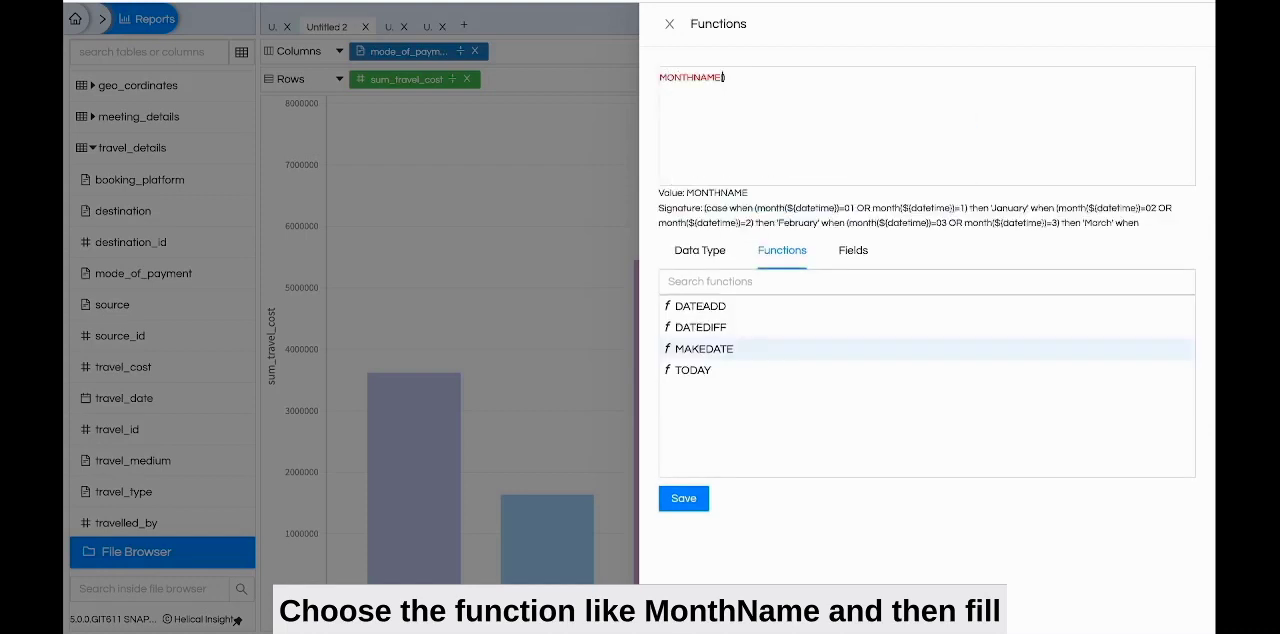
text(tra)
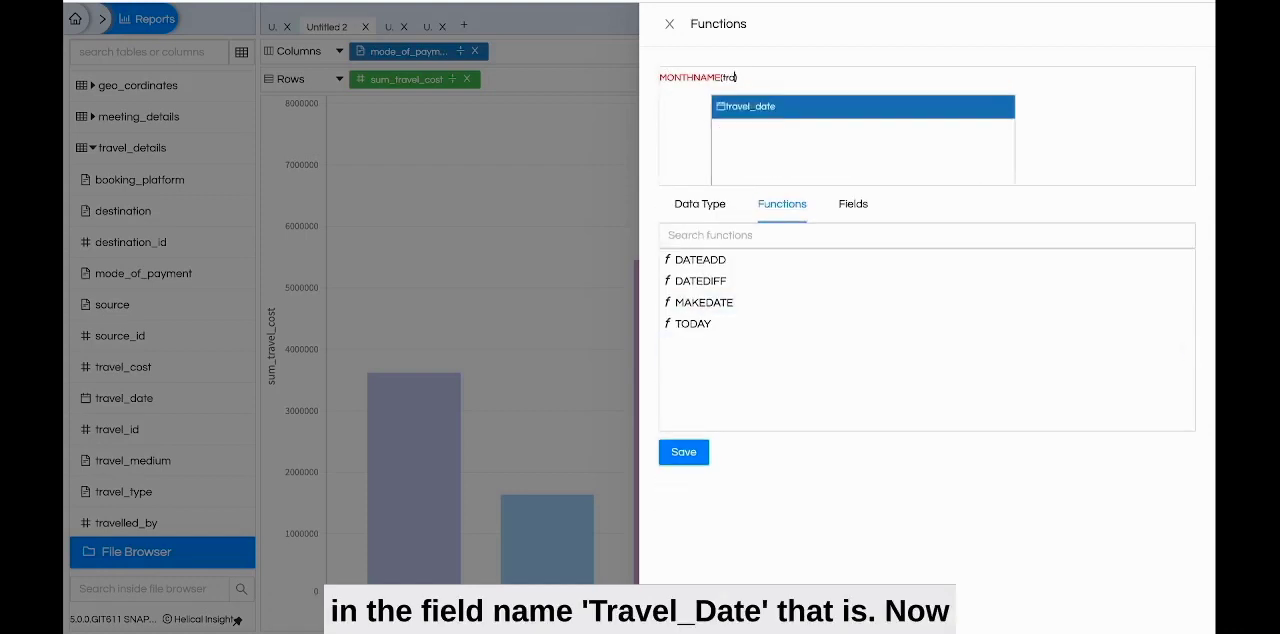
key(Return)
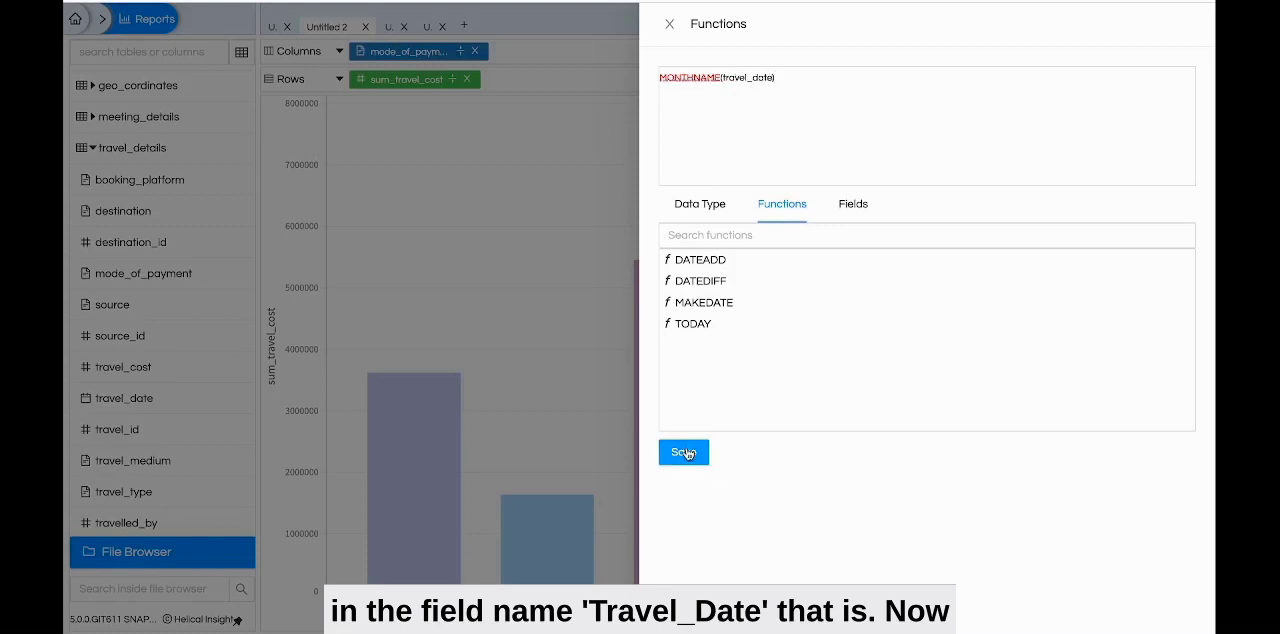
click(685, 451)
Regenerate the chart and inspect the tooltips of the month segments in the Net Banking bar
click(836, 22)
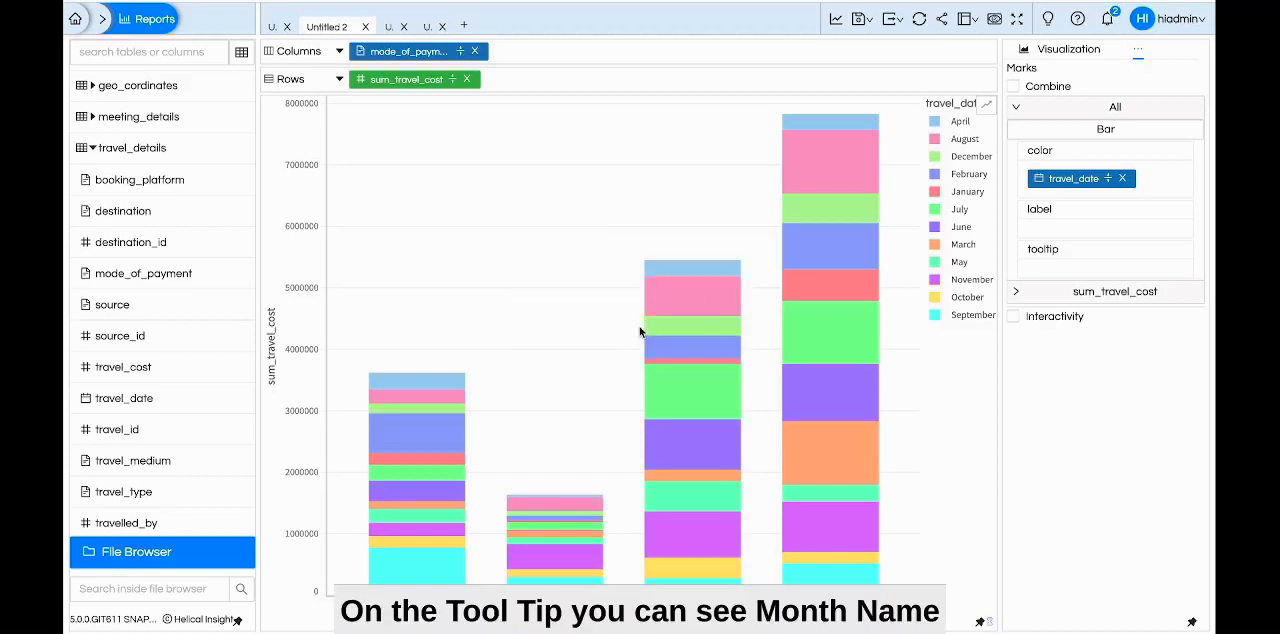
mouse_move(822, 336)
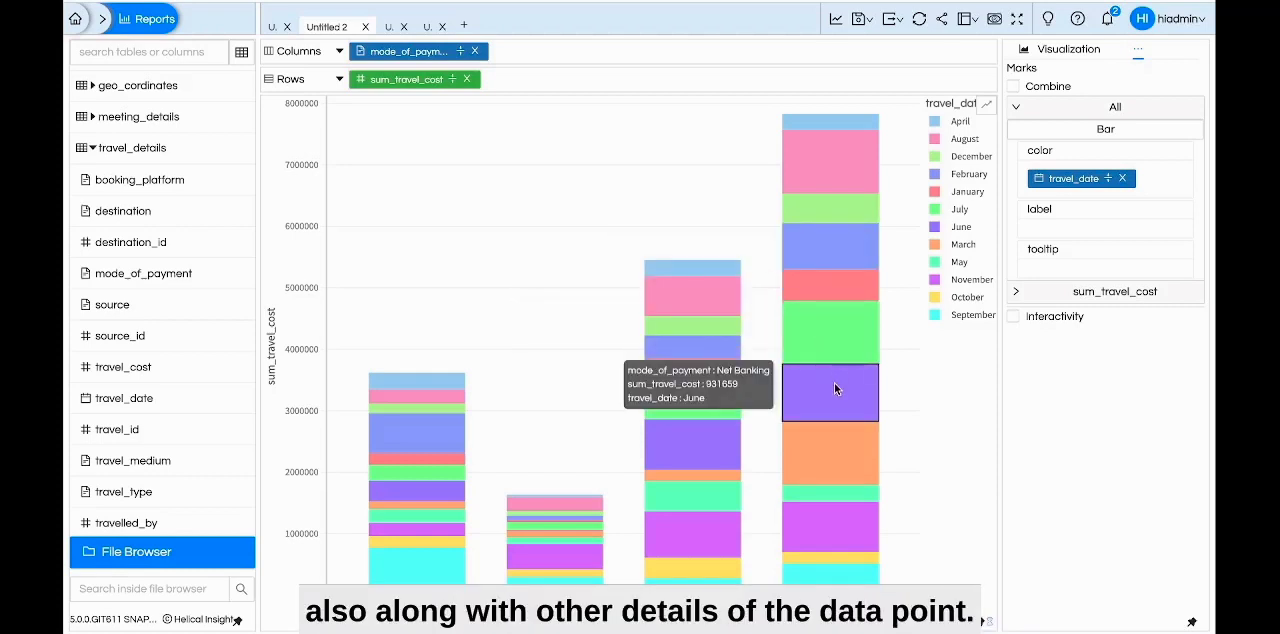
mouse_move(828, 452)
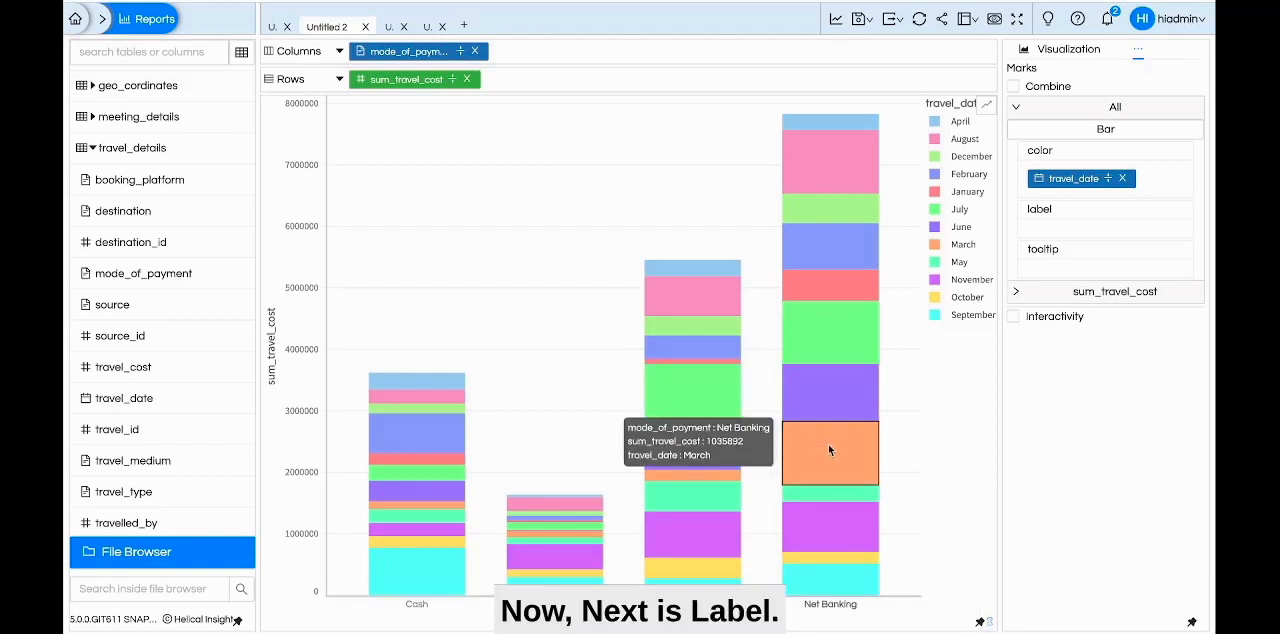
Replace the color mark's field with travel_type, assign sum_travel_cost to the label mark, and regenerate the chart
click(1126, 178)
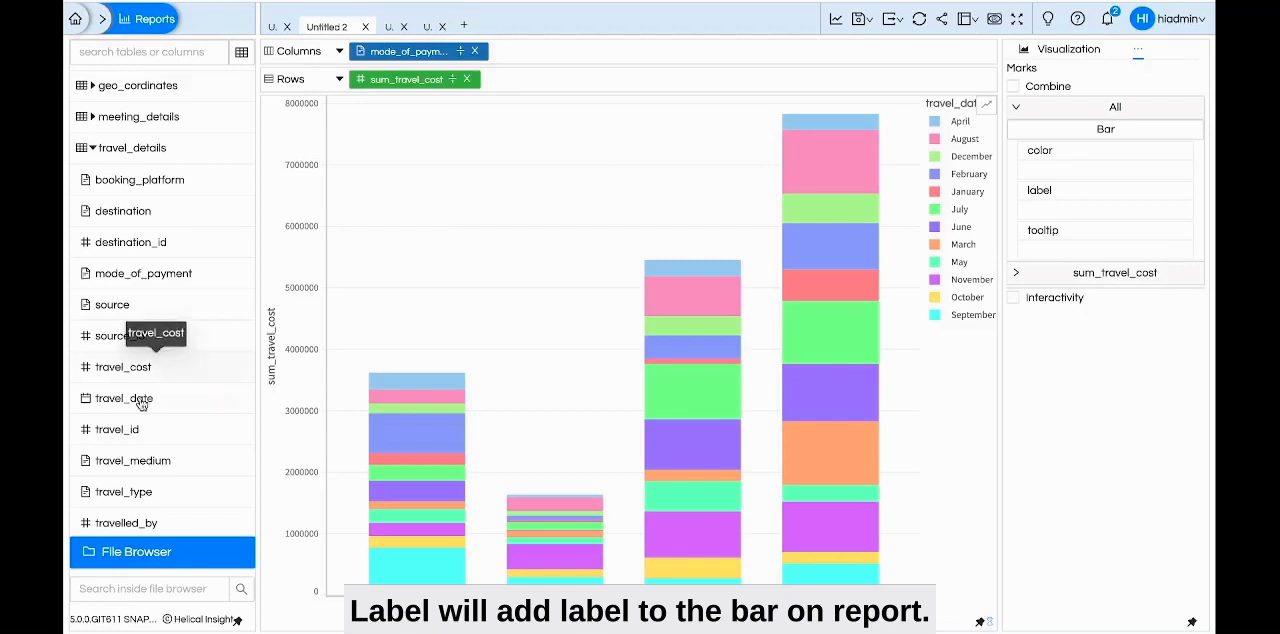
drag(1086, 177, 1084, 178)
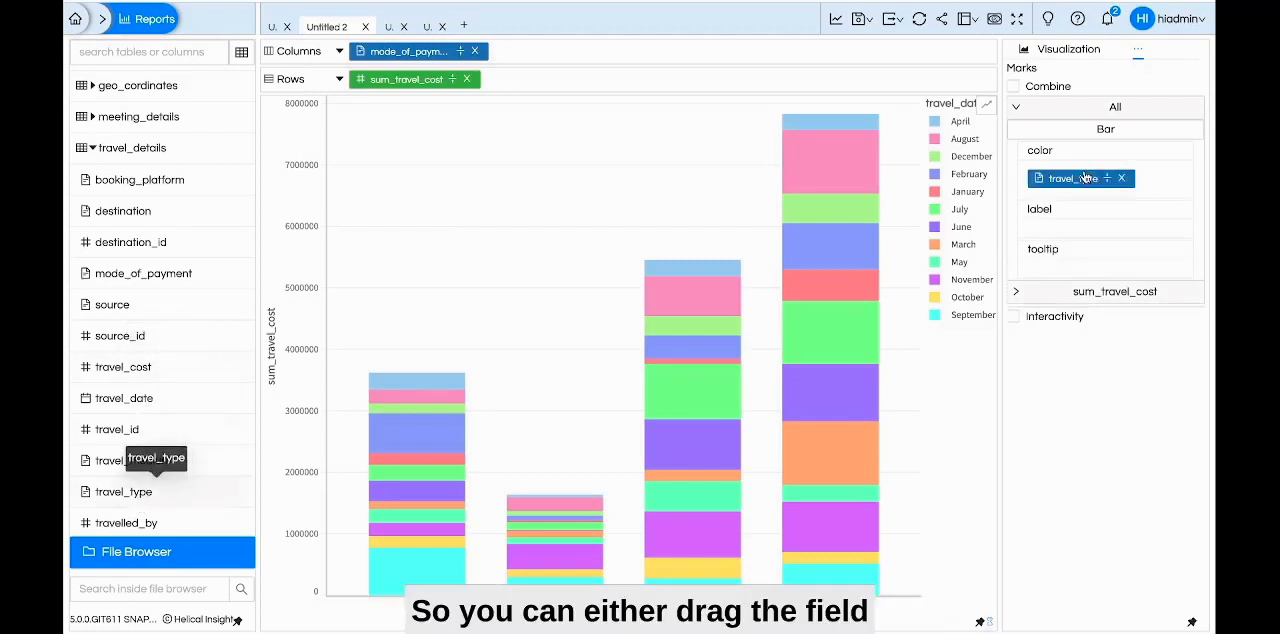
drag(398, 84, 1071, 231)
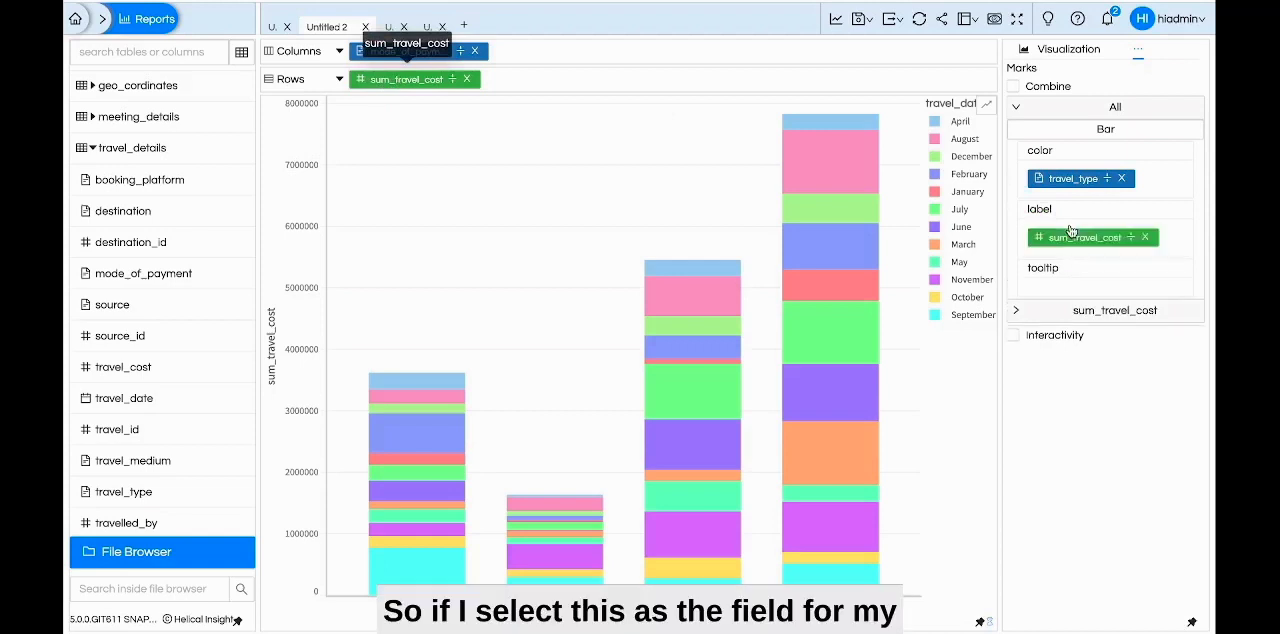
click(834, 19)
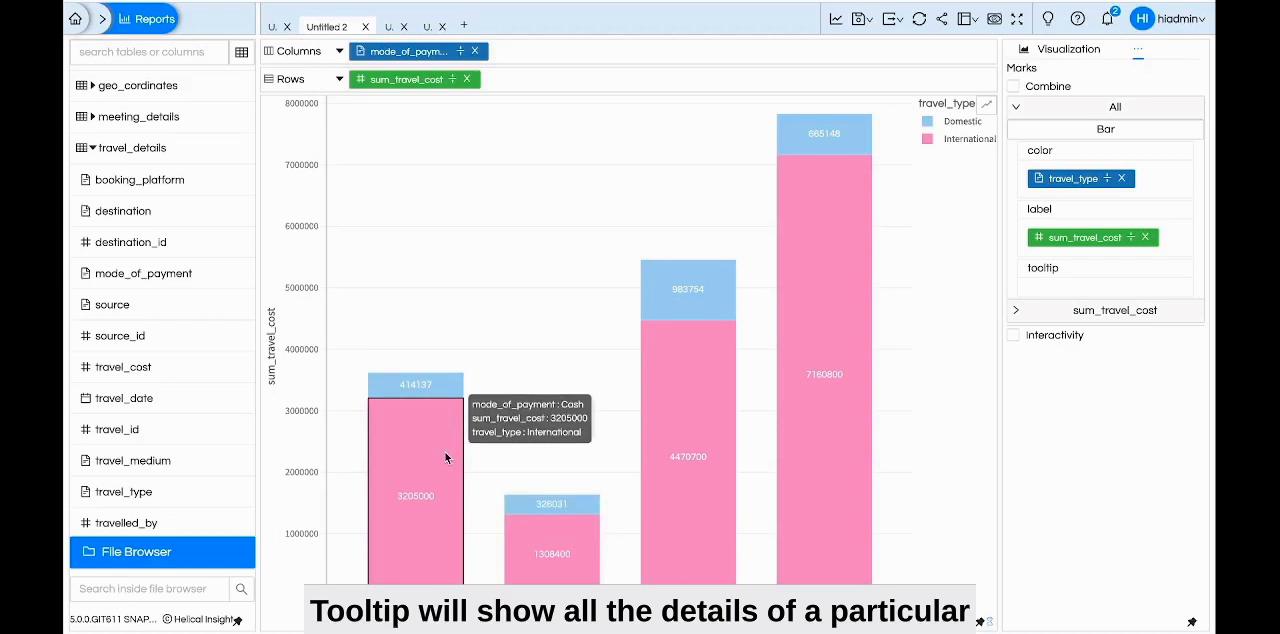
Switch to the Untitled 3 report, generate its chart, and inspect the bar tooltips for the added employee_id field
click(391, 29)
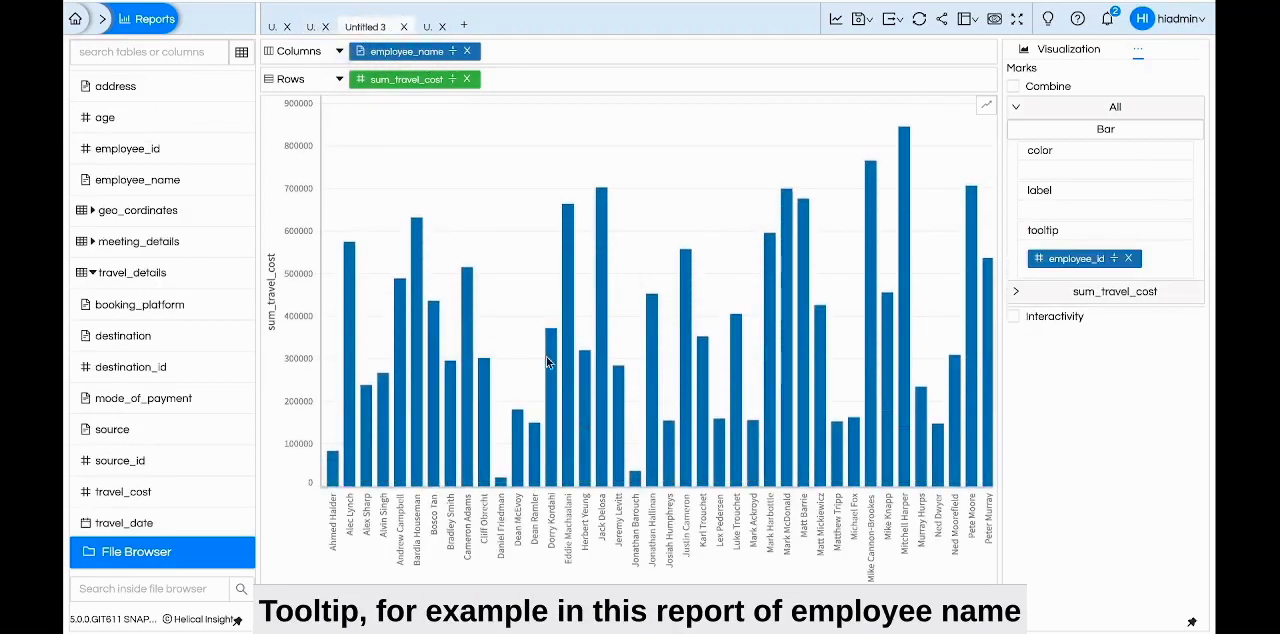
mouse_move(546, 366)
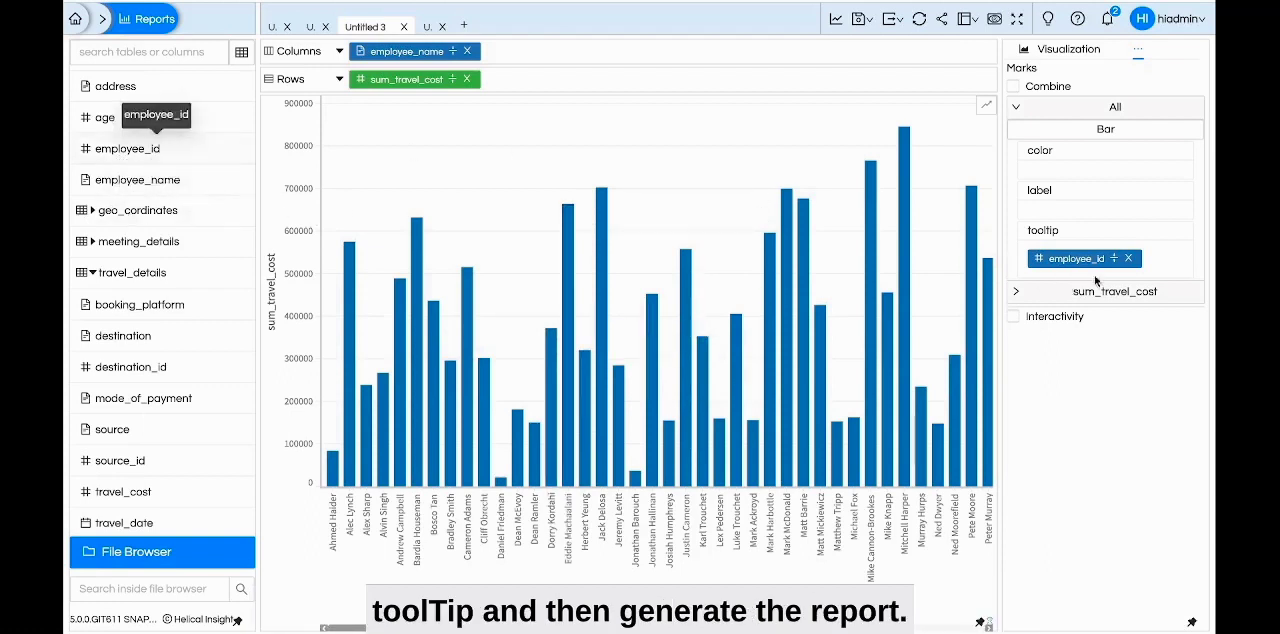
click(836, 19)
mouse_move(803, 263)
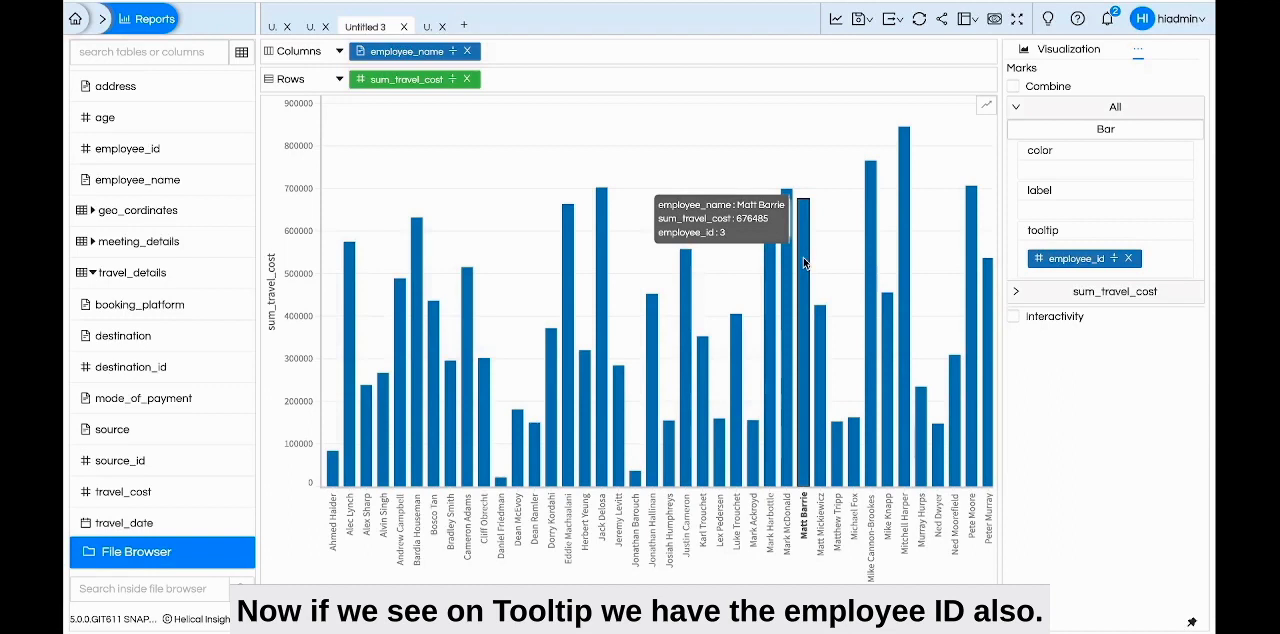
mouse_move(738, 368)
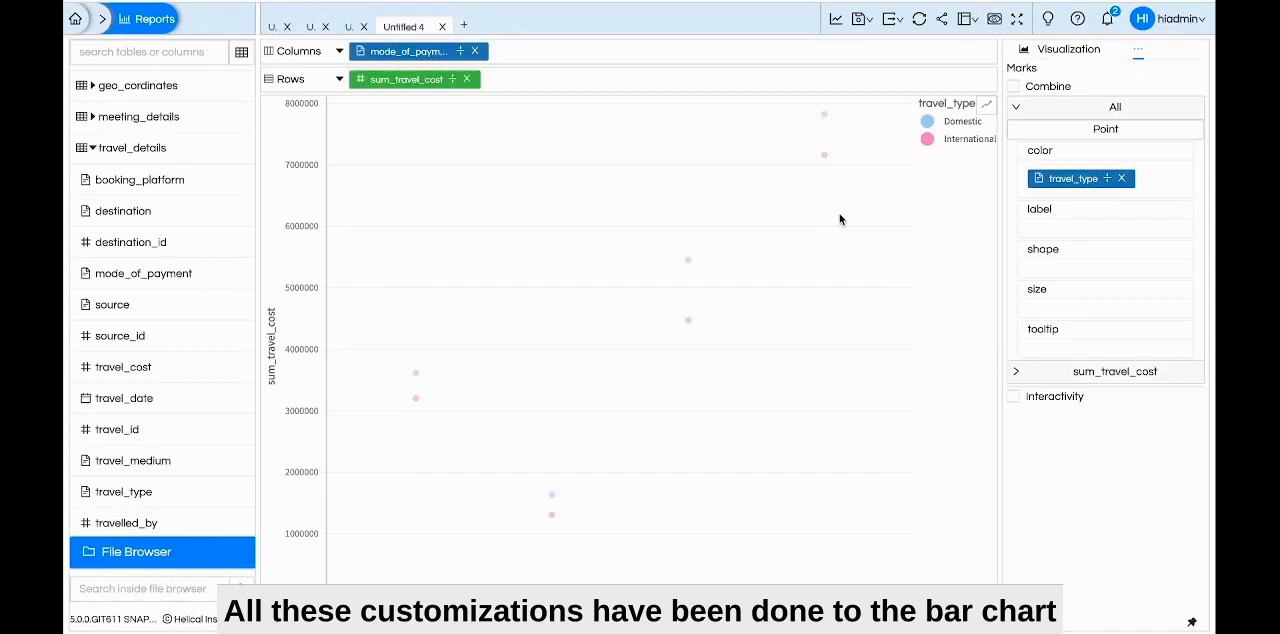
Change the mark type under All from Point to Arc in the Untitled 4 report and generate the pie charts
click(1051, 132)
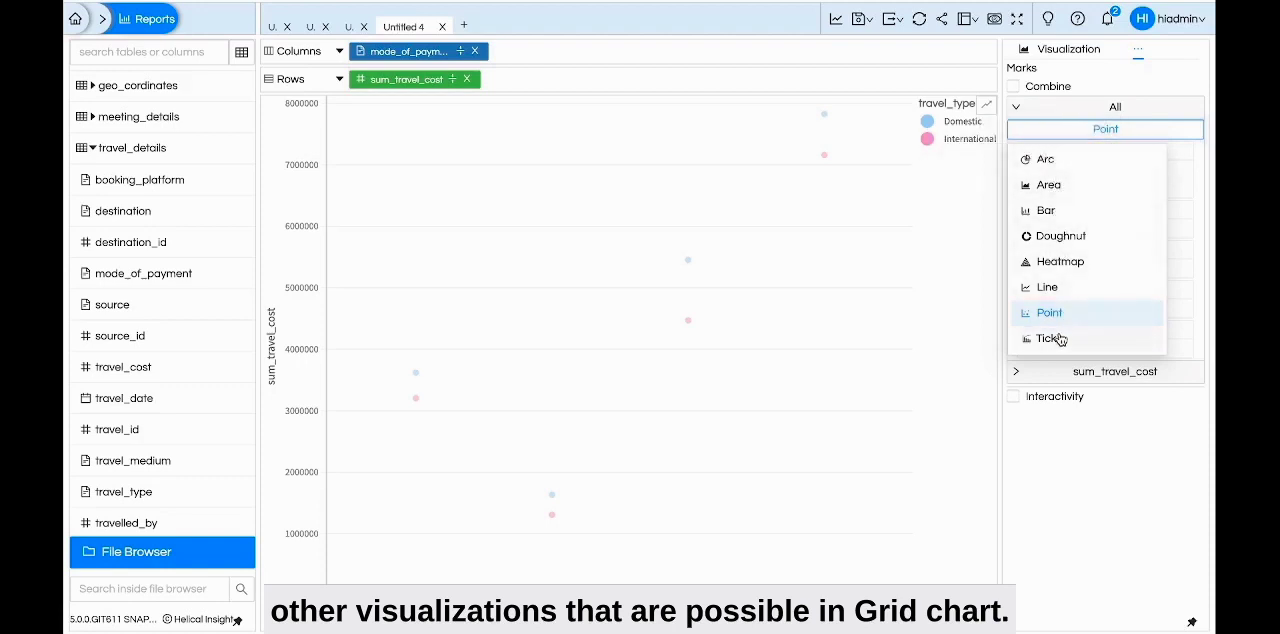
click(1050, 159)
click(837, 21)
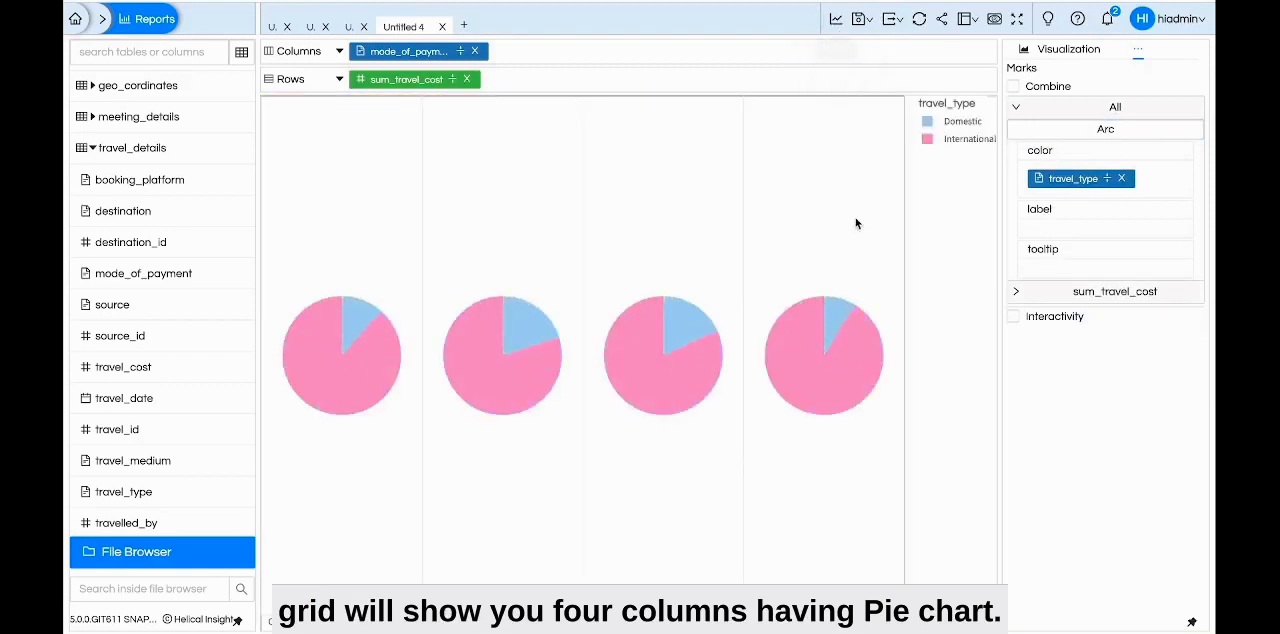
Change the mark type under All to Line and regenerate the chart
click(1095, 131)
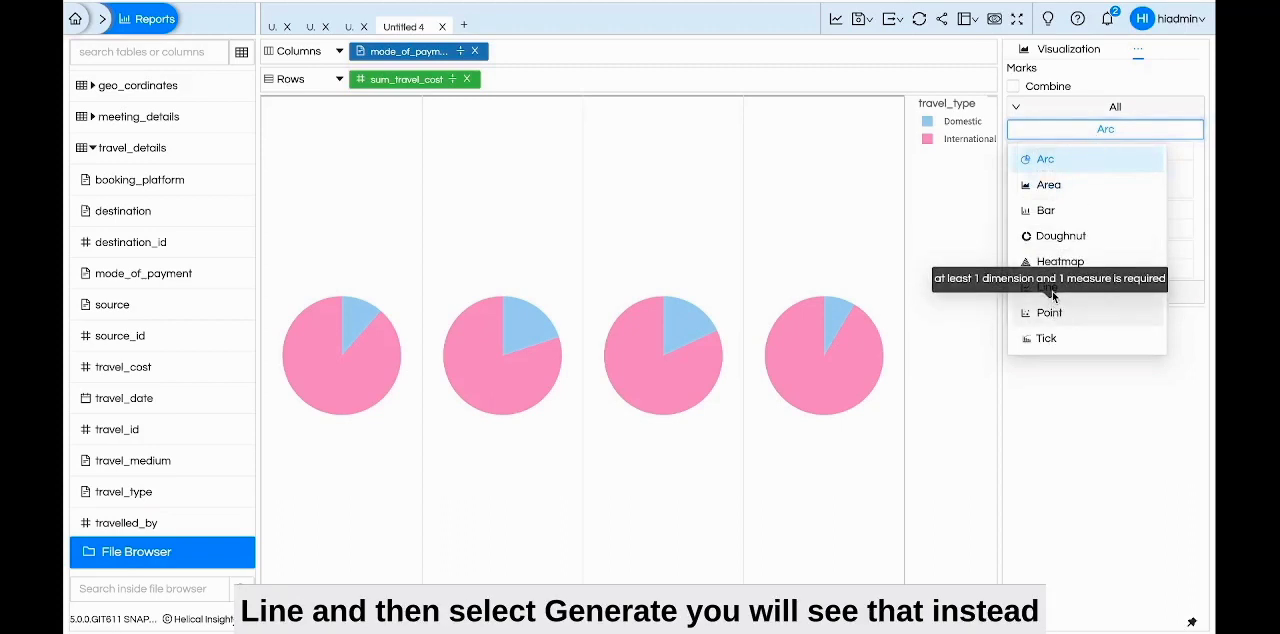
click(1048, 289)
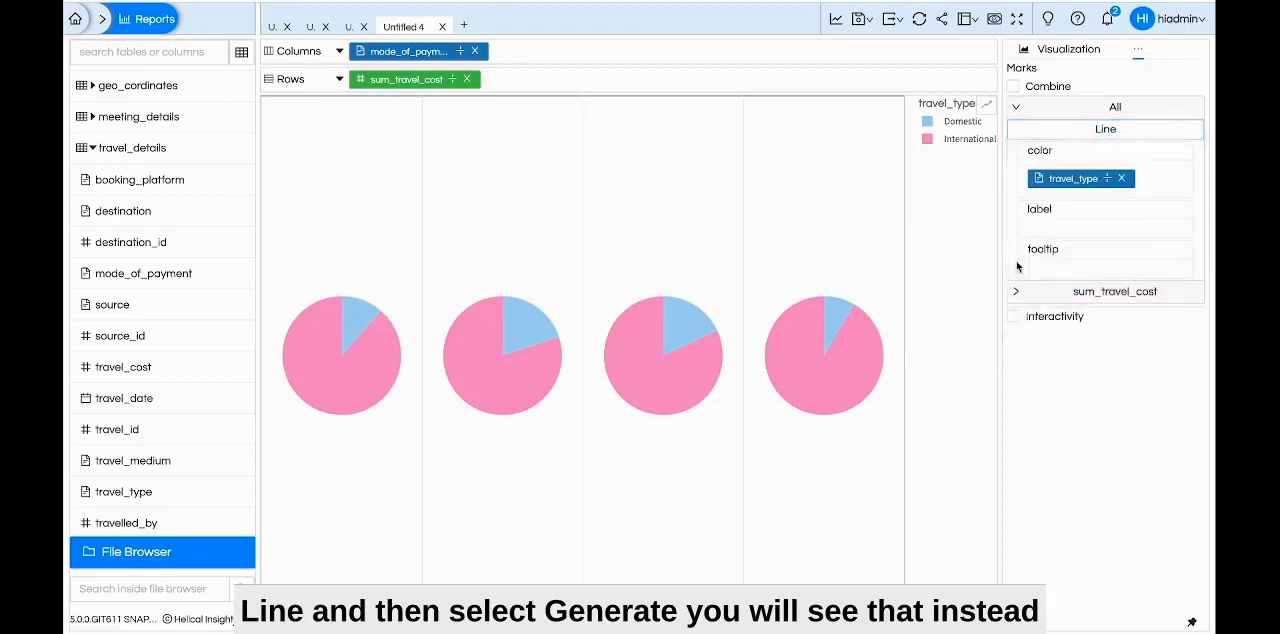
click(838, 22)
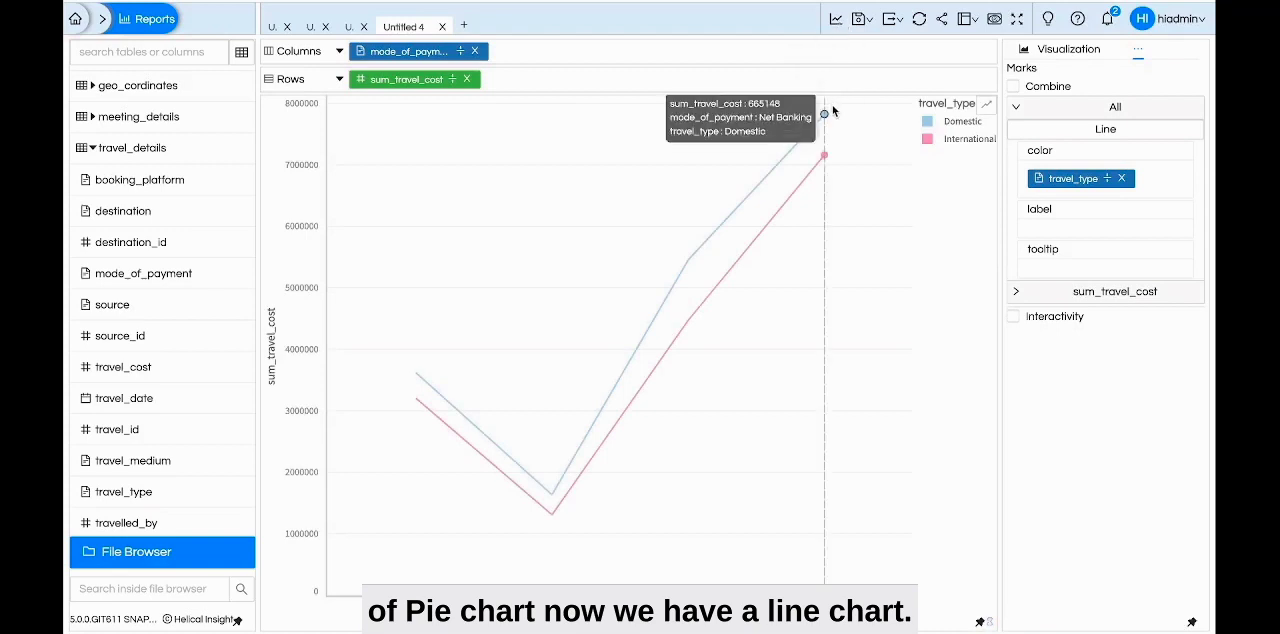
Change the mark type under All to Point, regenerate the chart, and assign mode_of_payment to the shape mark
click(1078, 133)
click(1078, 133)
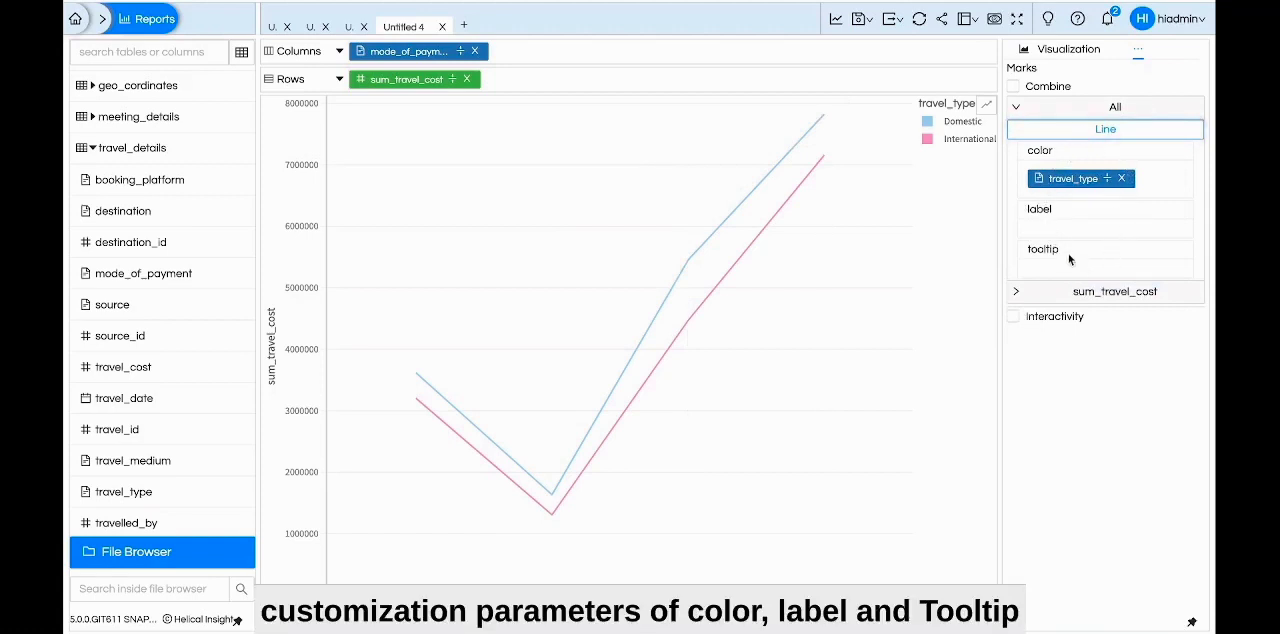
click(1025, 135)
click(1057, 312)
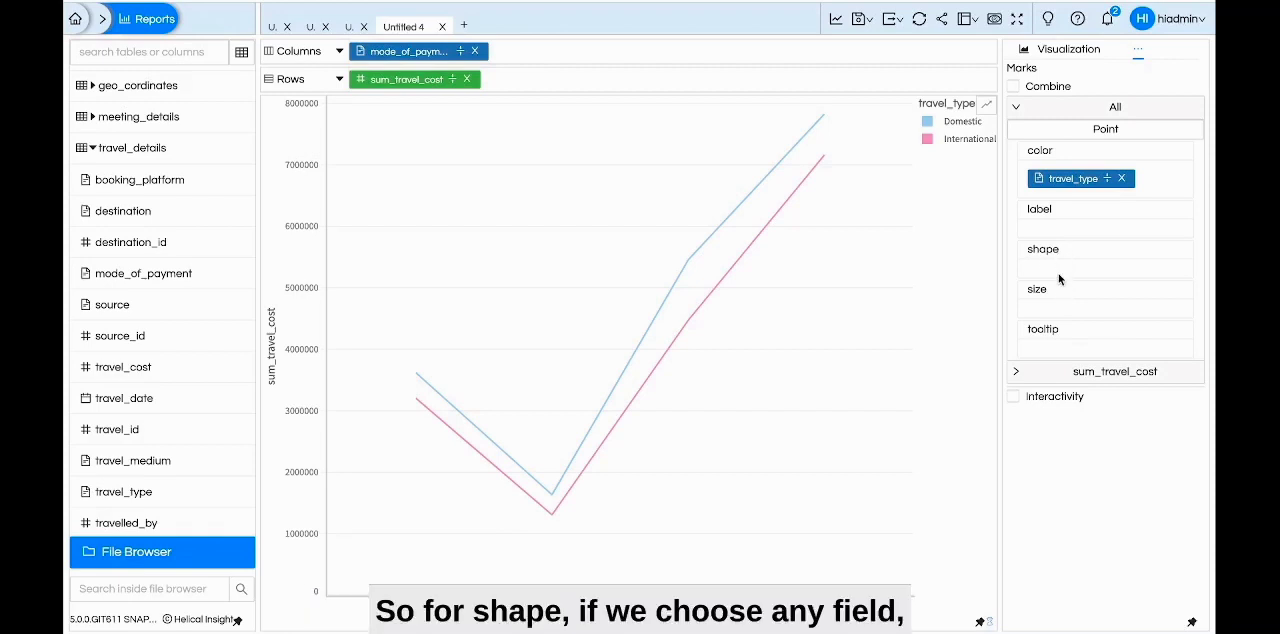
click(835, 22)
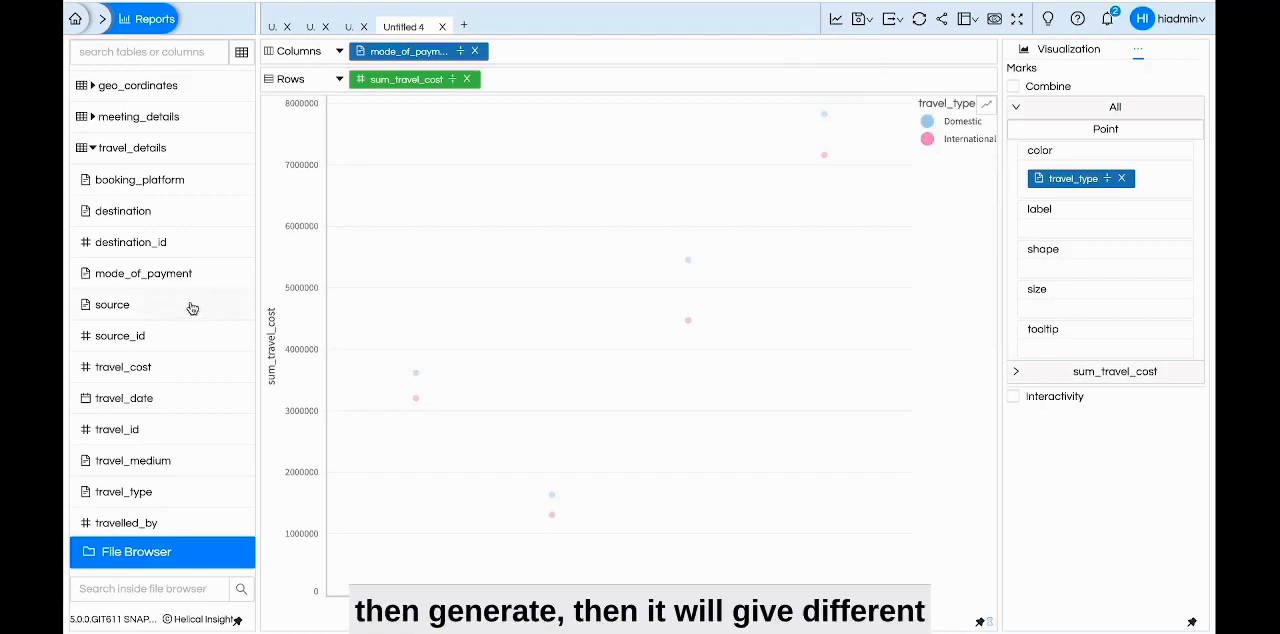
drag(190, 280, 1100, 266)
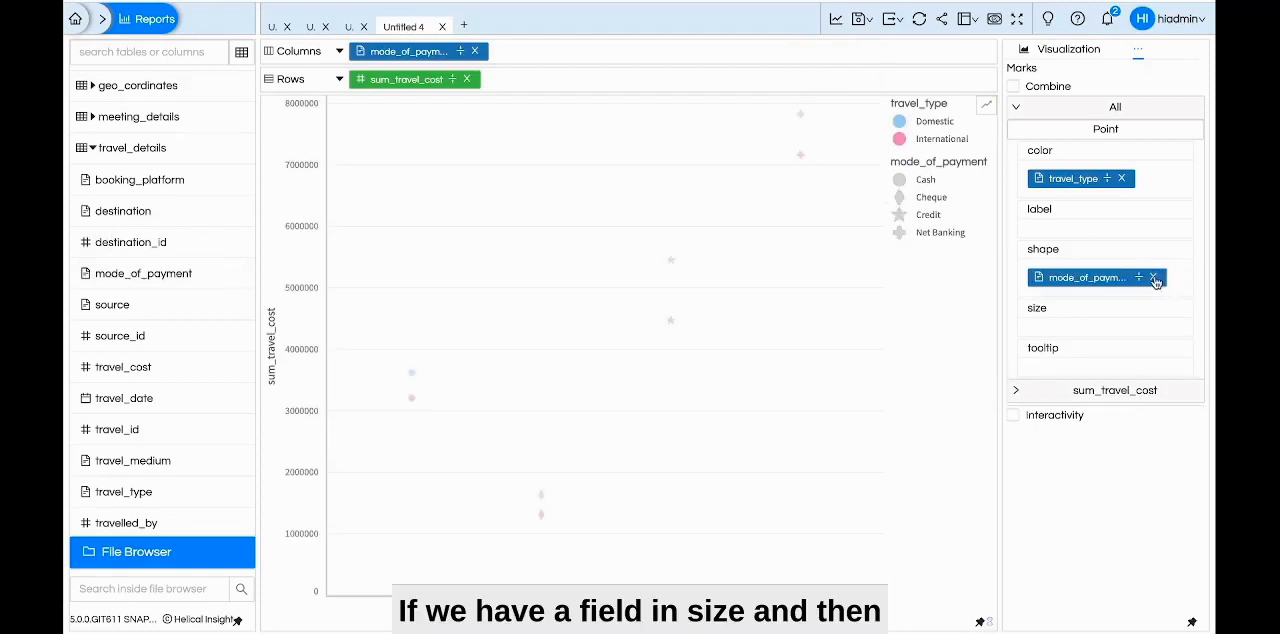
Remove the shape field, assign sum_travel_cost to the size mark, and regenerate the chart to inspect the sized points
click(1153, 277)
drag(143, 372, 1105, 317)
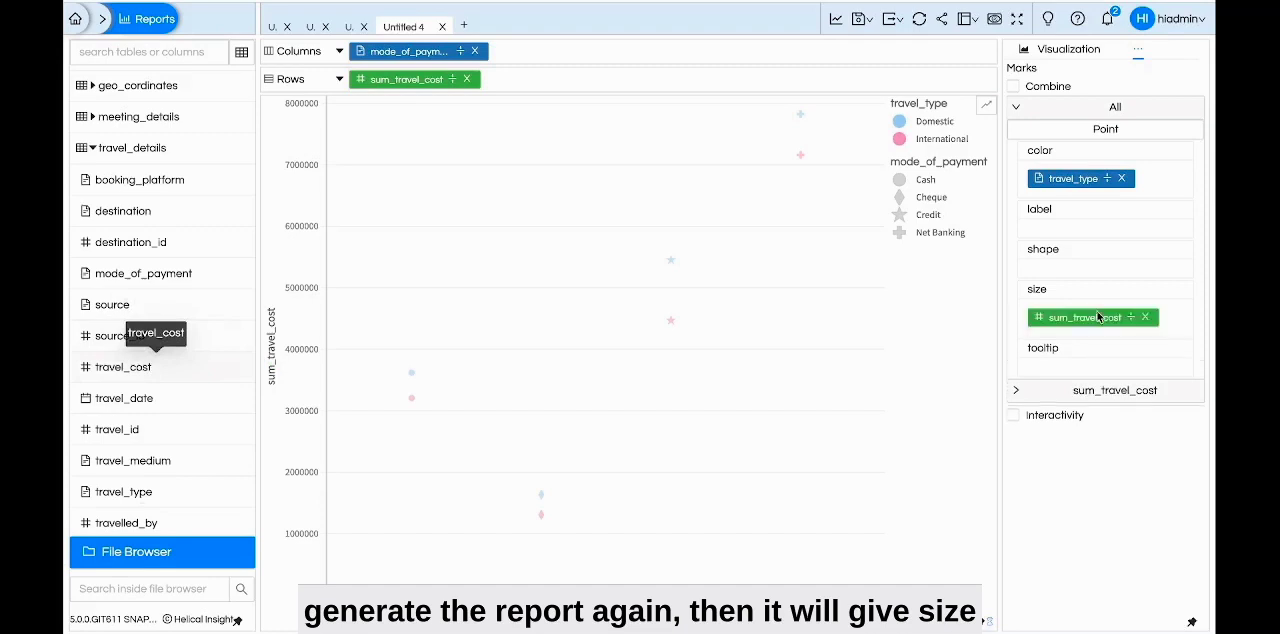
click(836, 20)
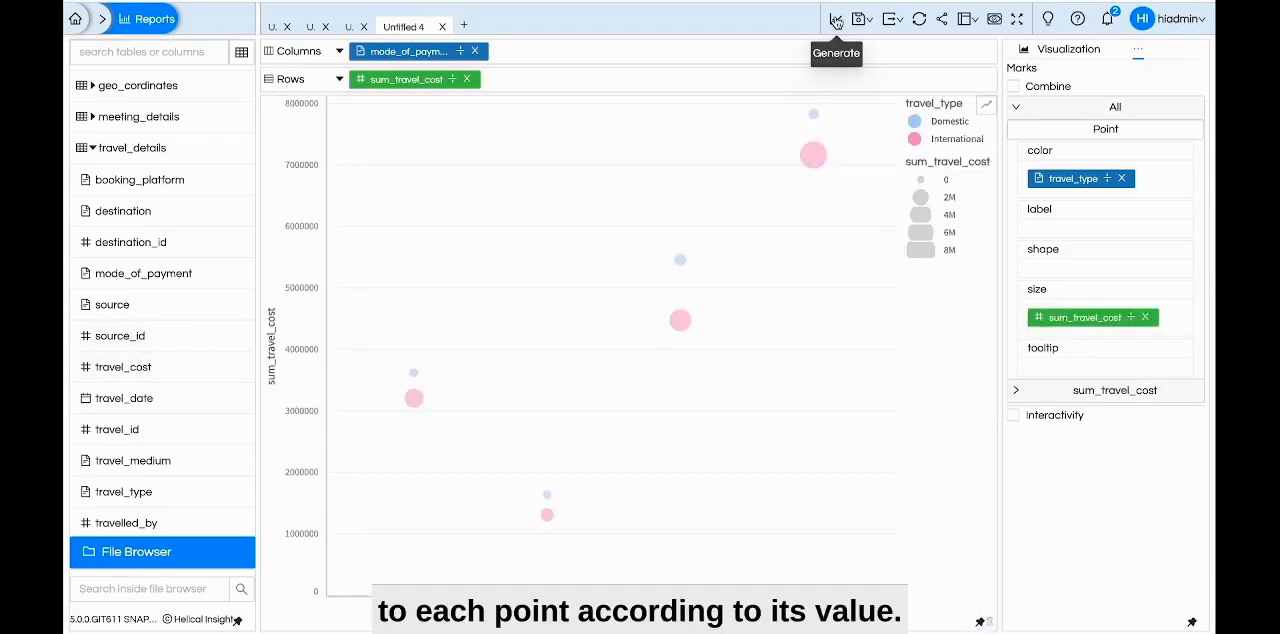
mouse_move(818, 162)
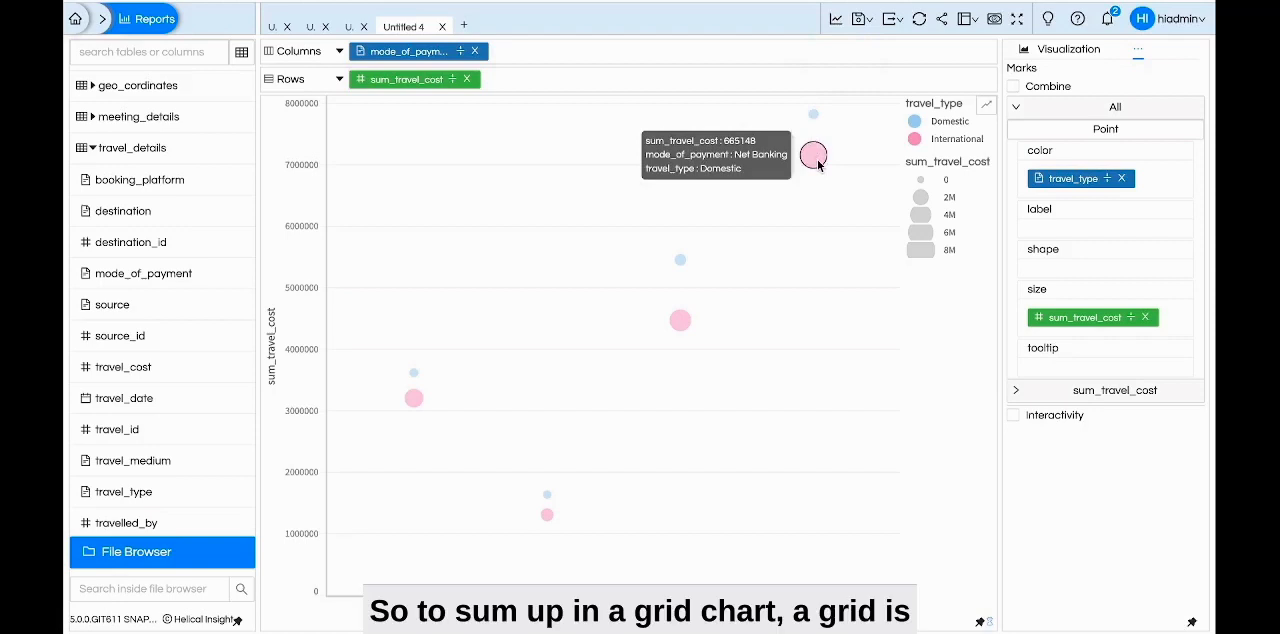